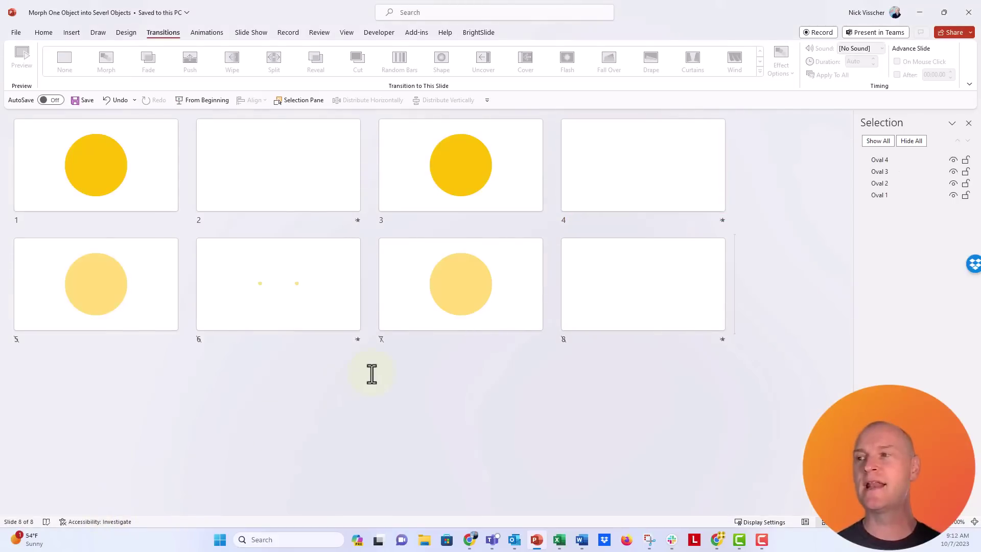
Add a blank ninth slide after slide 8 and open it fitted to the window
{"action": "left_click", "coordinate": [511, 200]}
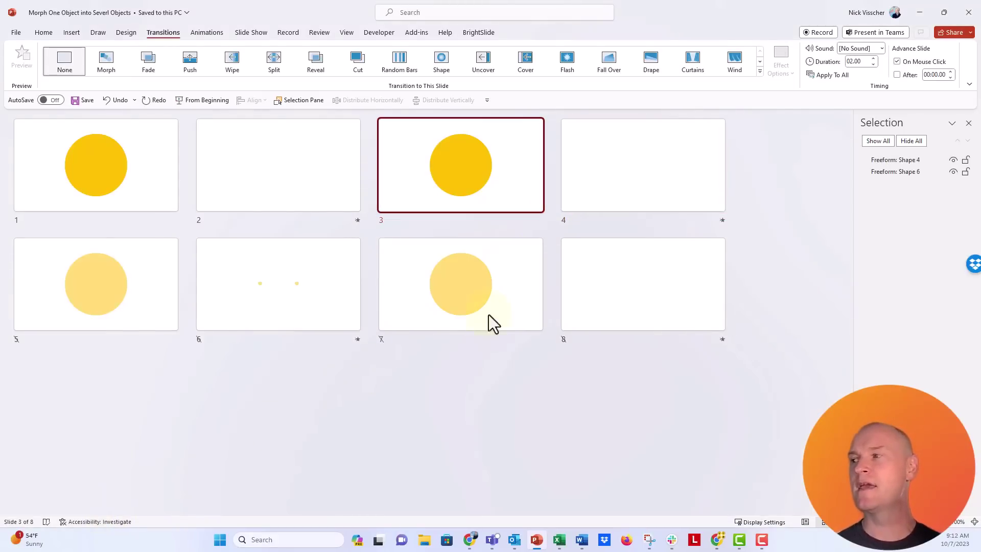
{"action": "left_click", "coordinate": [478, 372]}
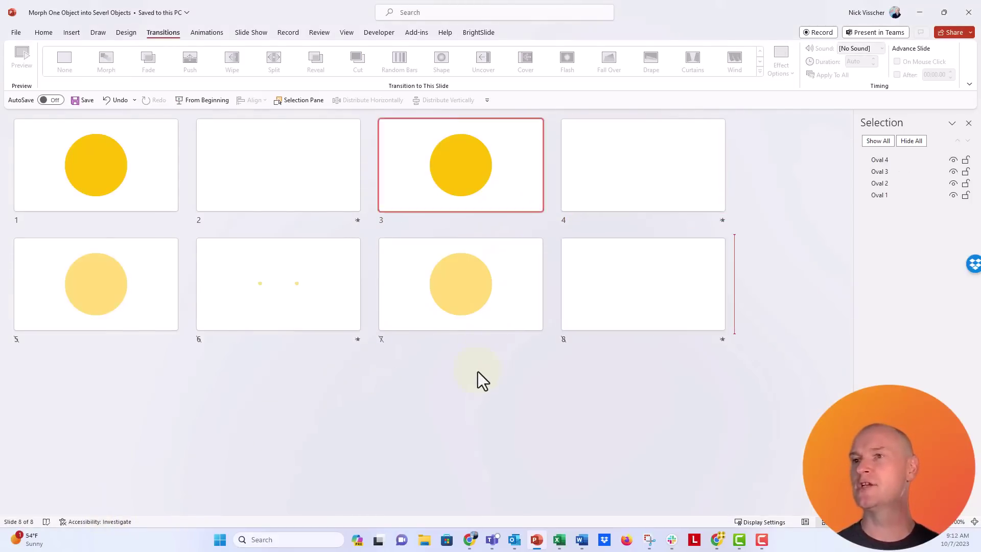
{"action": "left_click", "coordinate": [41, 36]}
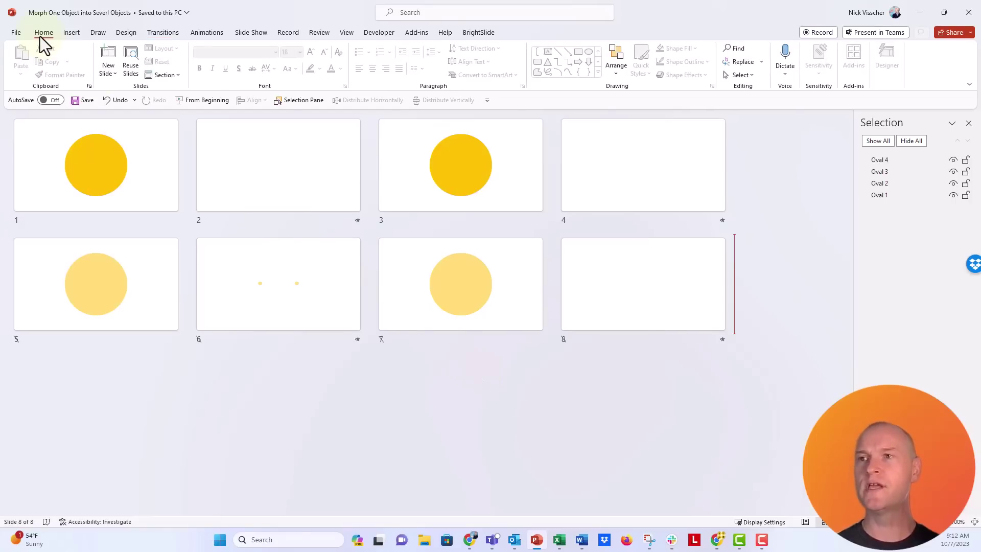
{"action": "left_click", "coordinate": [69, 28]}
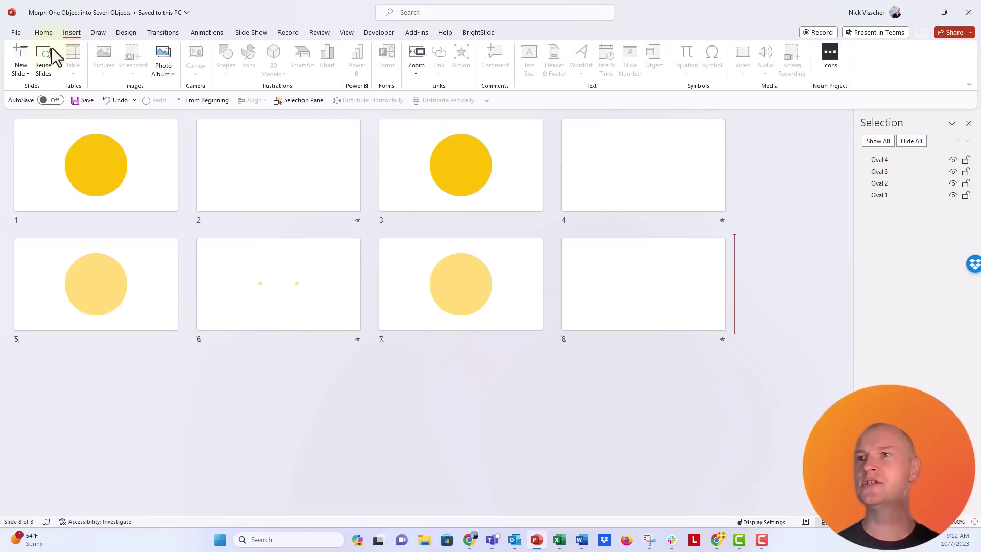
{"action": "left_click", "coordinate": [25, 79]}
{"action": "left_click", "coordinate": [33, 208]}
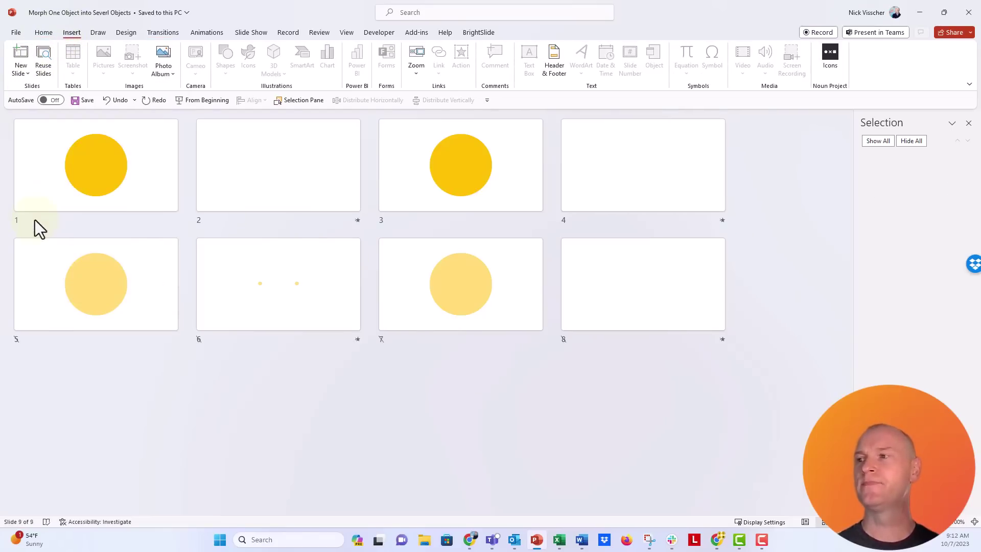
{"action": "double_click", "coordinate": [61, 427]}
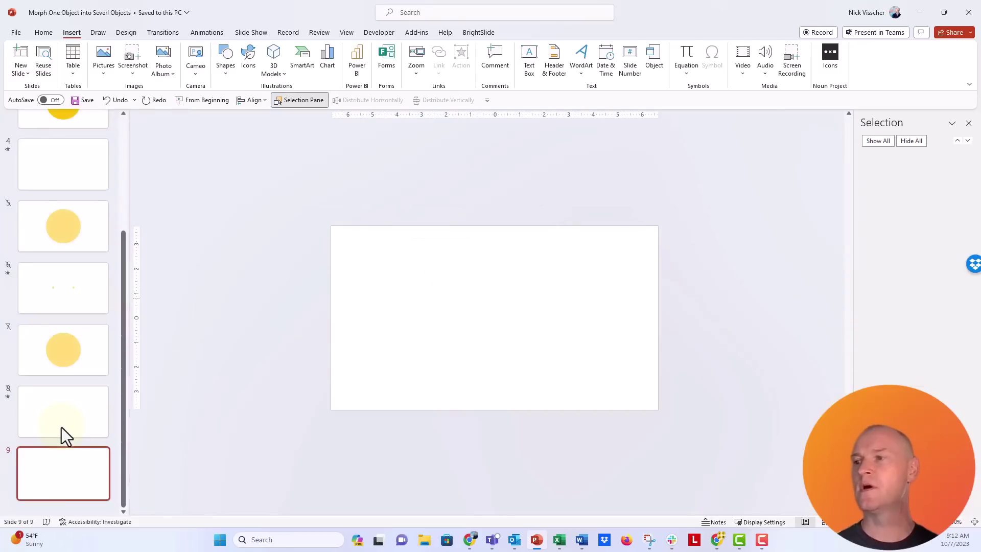
{"action": "left_click", "coordinate": [974, 522]}
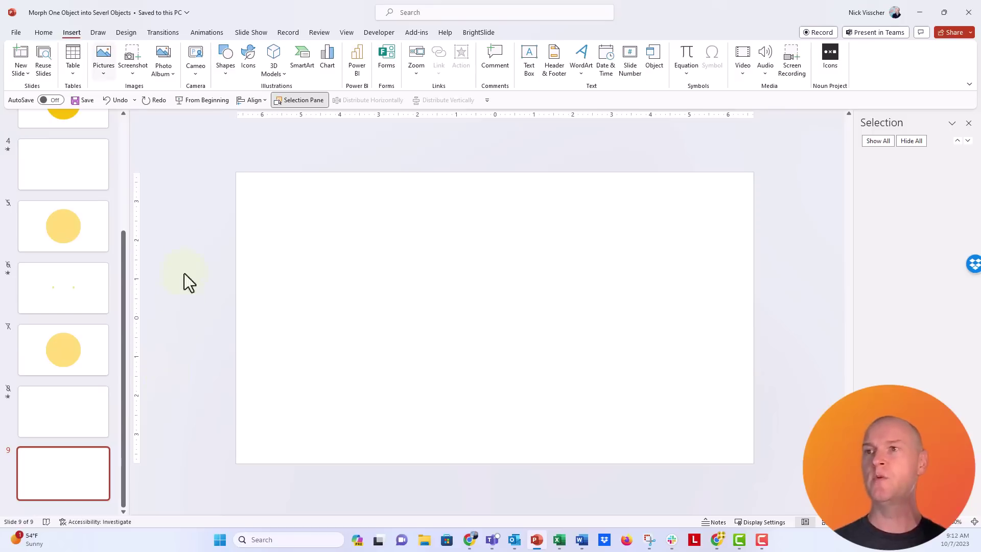
Draw a large blue circle centred on slide 9 with no outline
{"action": "left_click", "coordinate": [225, 60]}
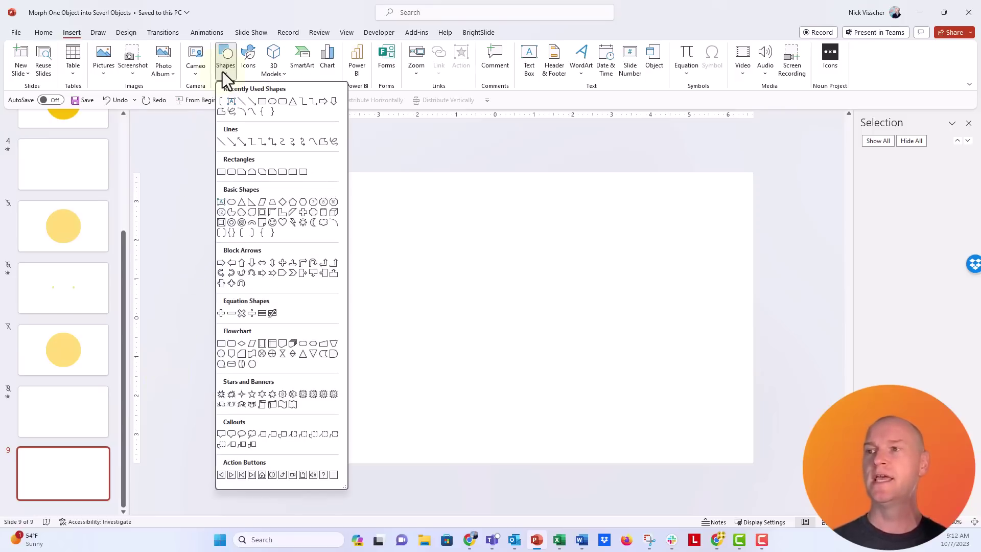
{"action": "left_click", "coordinate": [273, 101]}
{"action": "left_click", "coordinate": [367, 242]}
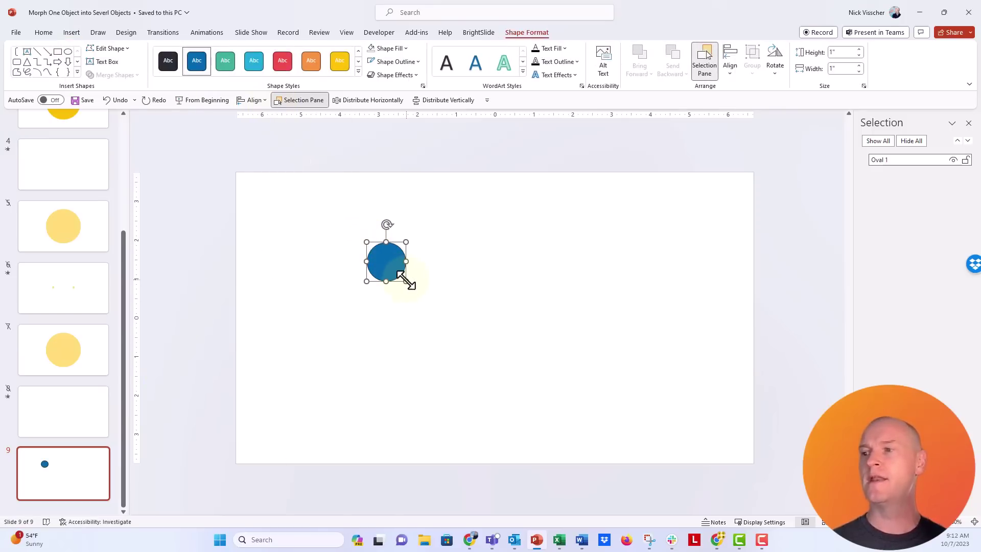
{"action": "left_click_drag", "start_coordinate": [406, 281], "coordinate": [560, 426]}
{"action": "left_click_drag", "start_coordinate": [460, 346], "coordinate": [496, 339]}
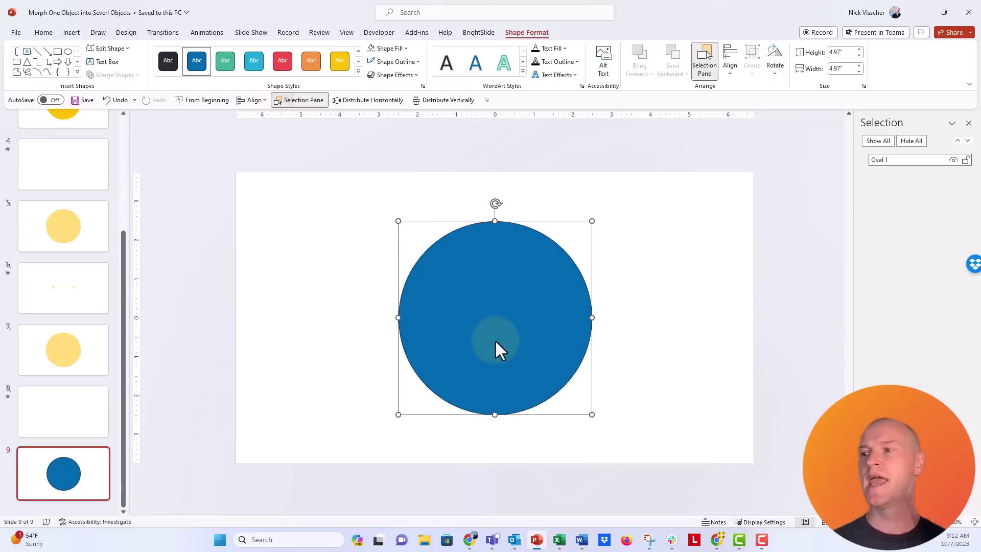
{"action": "left_click", "coordinate": [400, 61]}
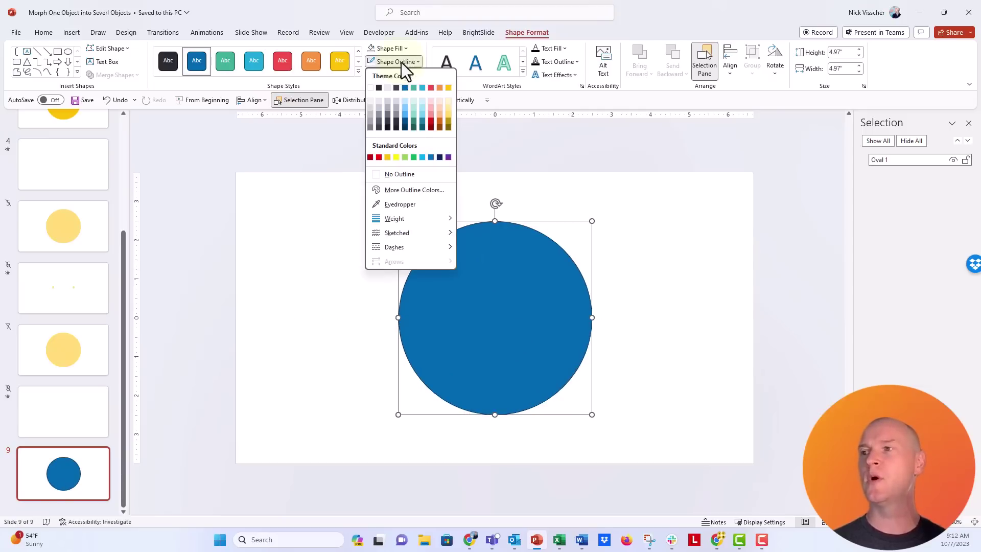
{"action": "left_click", "coordinate": [406, 175]}
{"action": "left_click", "coordinate": [338, 256]}
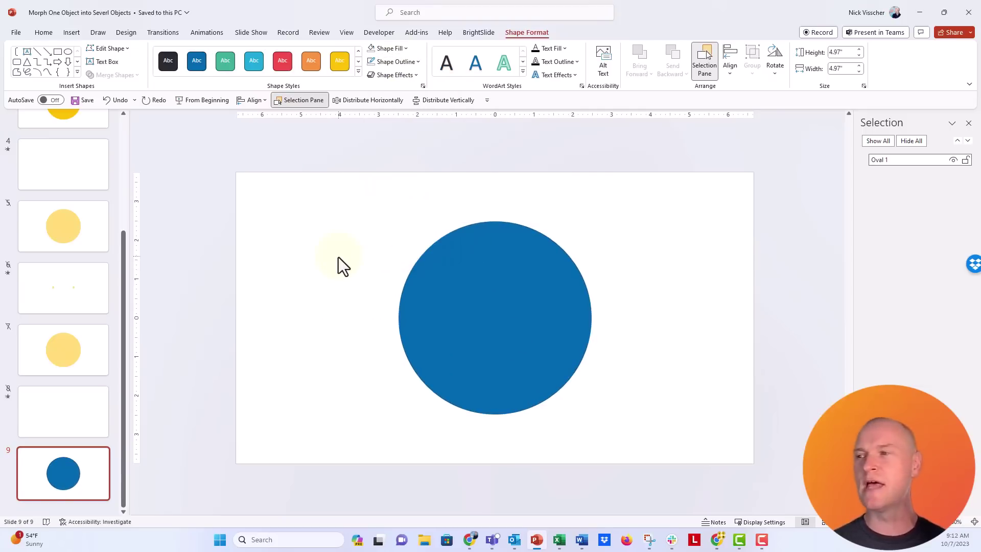
Duplicate the circle and align both copies center and middle so they stack exactly
{"action": "left_click", "coordinate": [429, 284]}
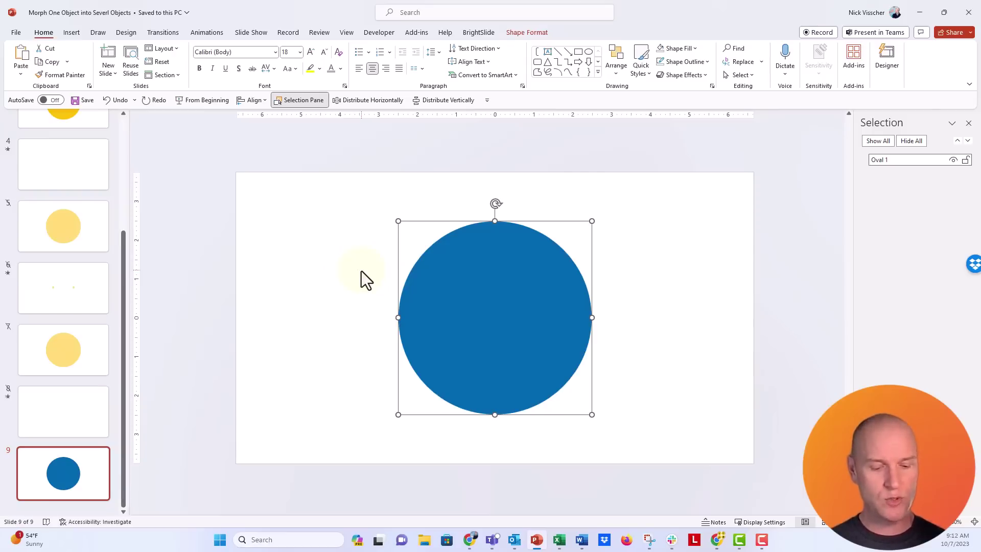
{"action": "key", "text": "ctrl+d"}
{"action": "left_click_drag", "start_coordinate": [486, 324], "coordinate": [479, 318]}
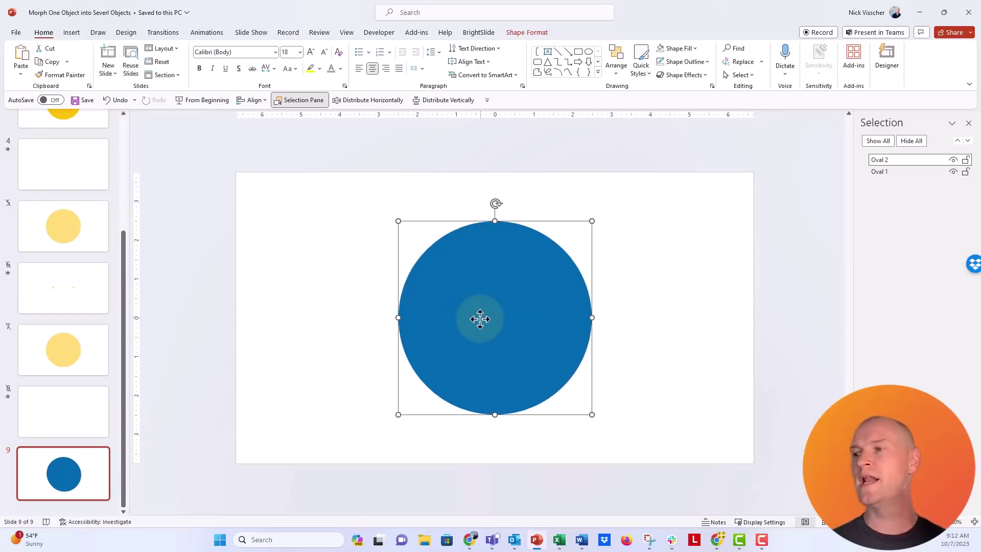
{"action": "left_click", "coordinate": [385, 268]}
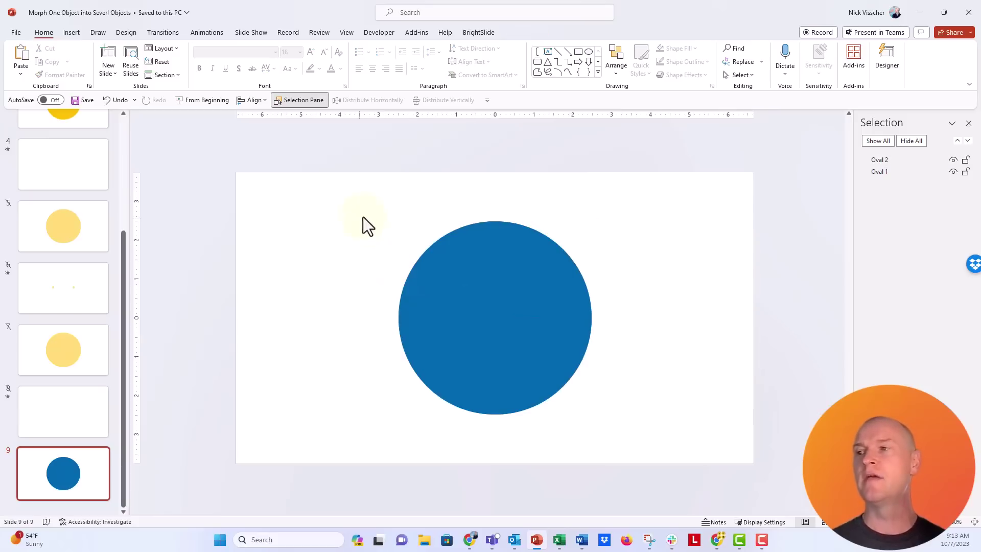
{"action": "left_click_drag", "start_coordinate": [354, 200], "coordinate": [671, 445]}
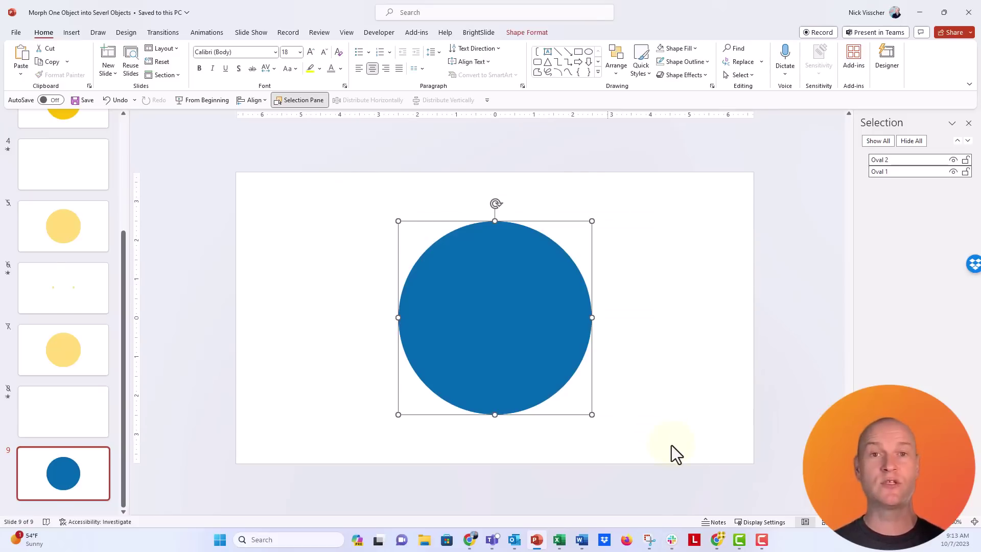
{"action": "left_click", "coordinate": [614, 75]}
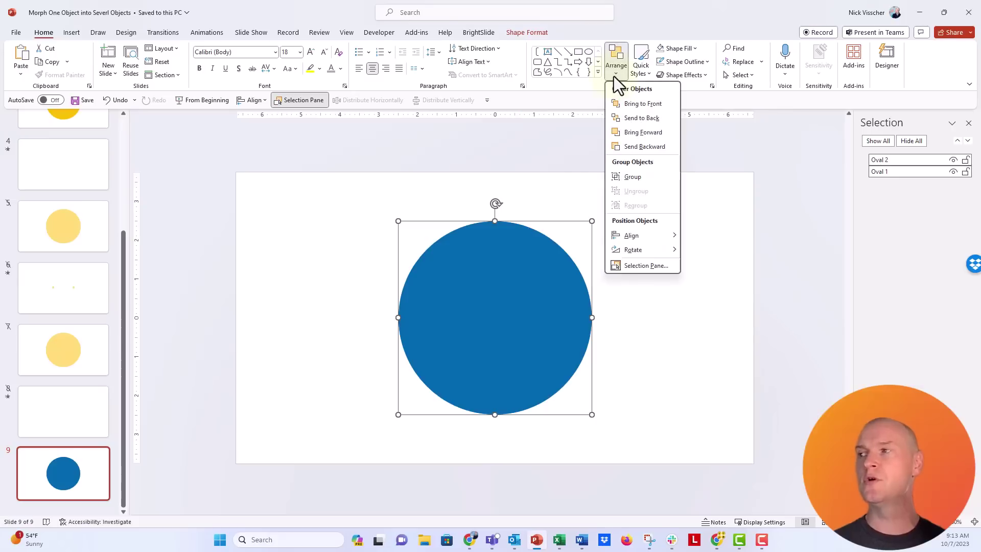
{"action": "mouse_move", "coordinate": [636, 235]}
{"action": "left_click", "coordinate": [710, 250]}
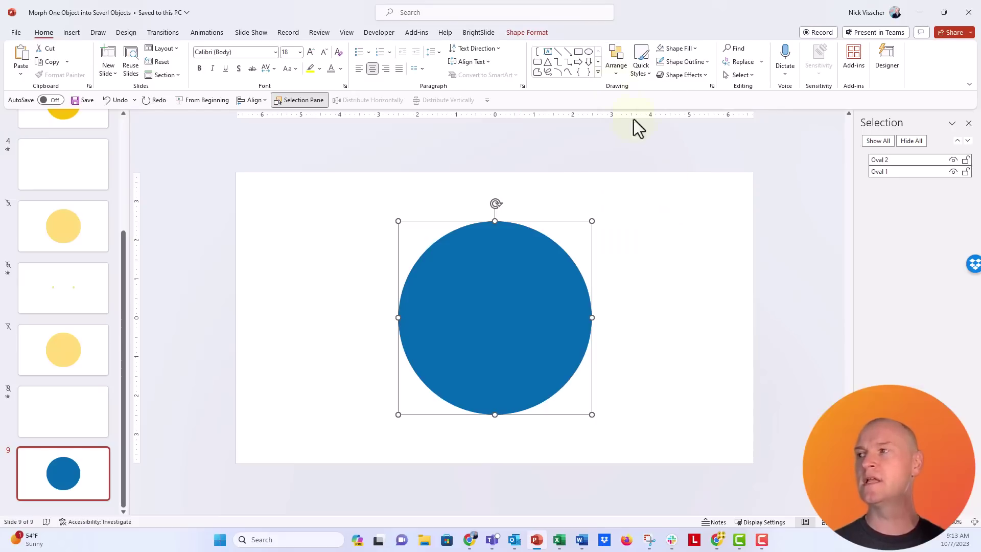
{"action": "left_click", "coordinate": [611, 72]}
{"action": "left_click", "coordinate": [690, 296]}
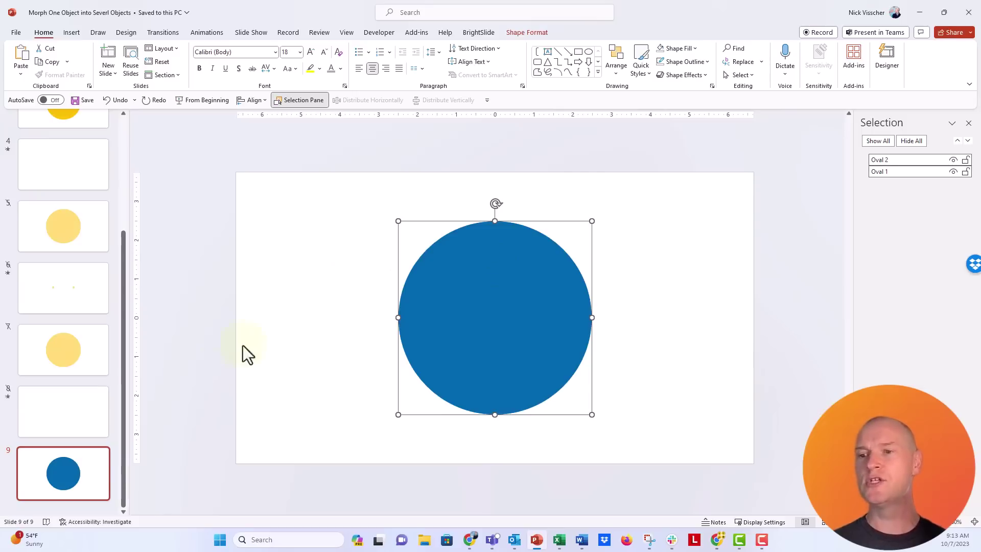
{"action": "left_click", "coordinate": [104, 467]}
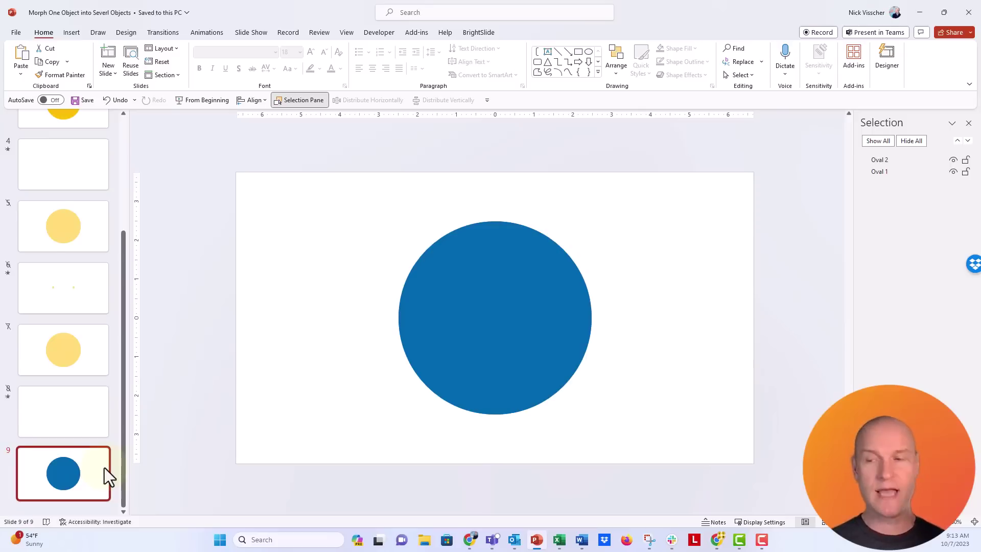
Duplicate slide 9 as slide 10 and move its two circles apart, left and right
{"action": "key", "text": "ctrl+d"}
{"action": "left_click", "coordinate": [432, 296]}
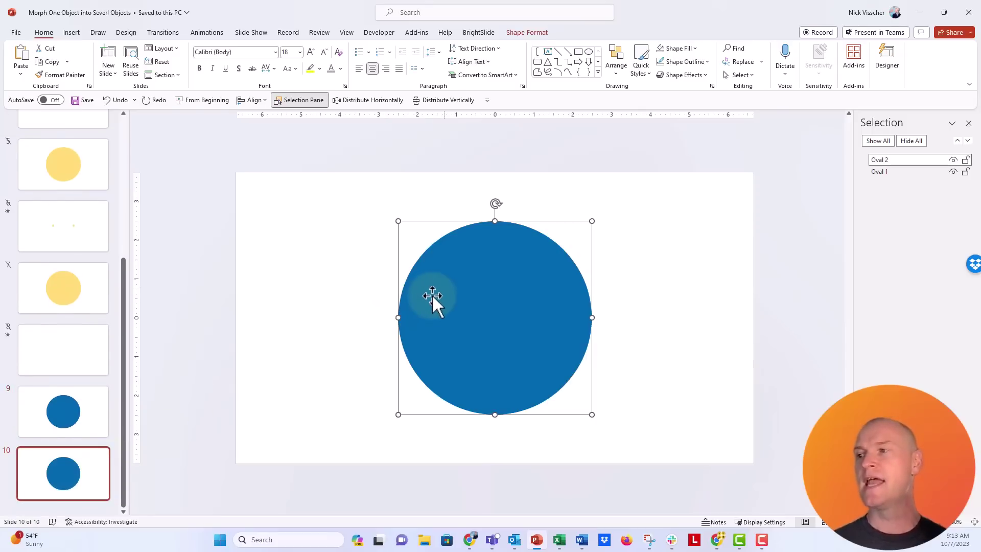
{"action": "left_click_drag", "start_coordinate": [536, 315], "coordinate": [416, 311]}
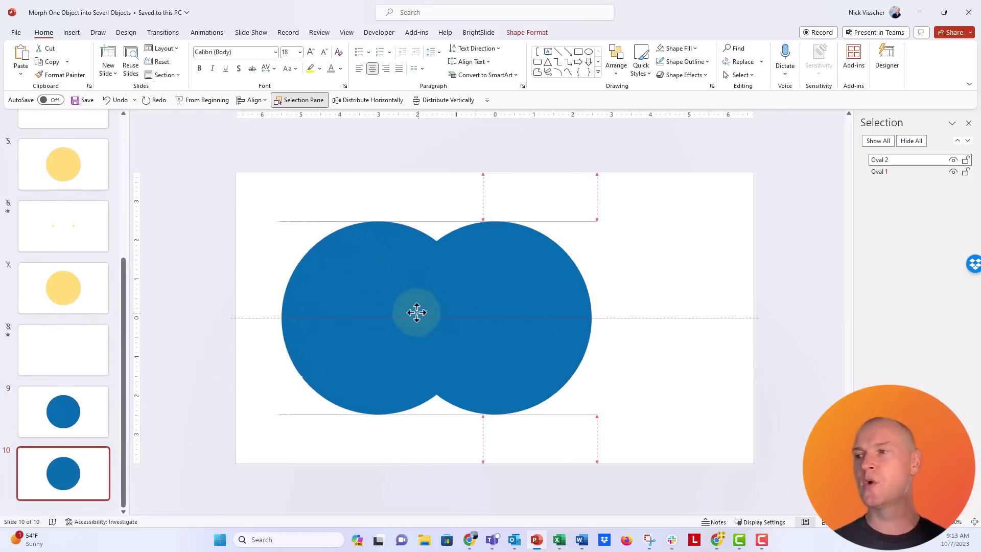
{"action": "left_click_drag", "start_coordinate": [532, 324], "coordinate": [648, 325]}
Shrink both circles together and move them into the slide's middle
{"action": "left_click", "coordinate": [401, 328]}
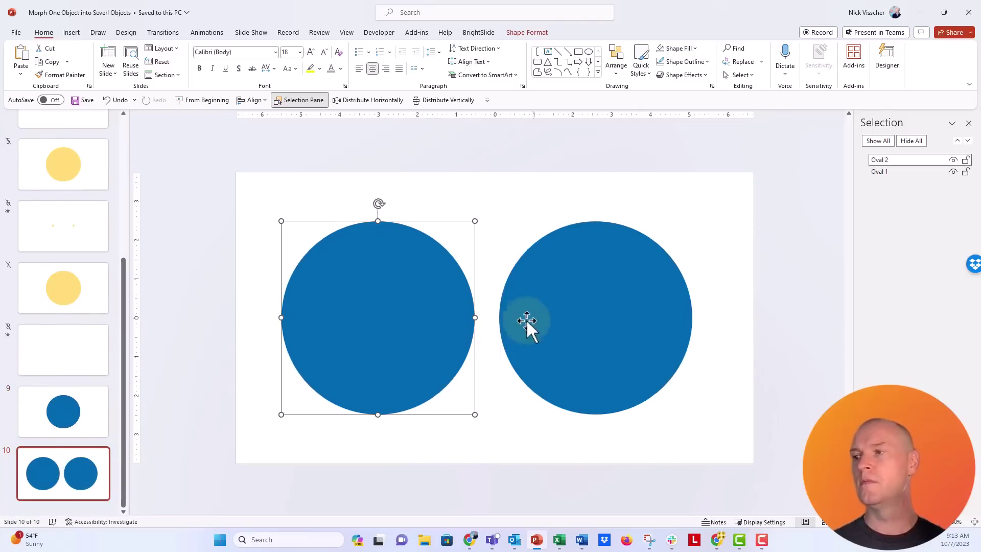
{"action": "left_click", "coordinate": [526, 318], "text": "shift"}
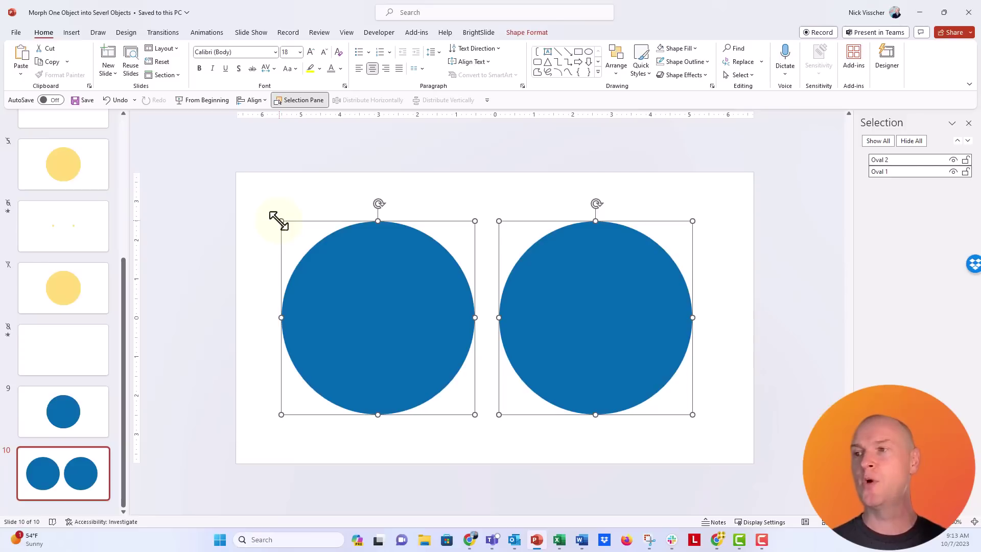
{"action": "left_click_drag", "start_coordinate": [278, 220], "coordinate": [378, 336]}
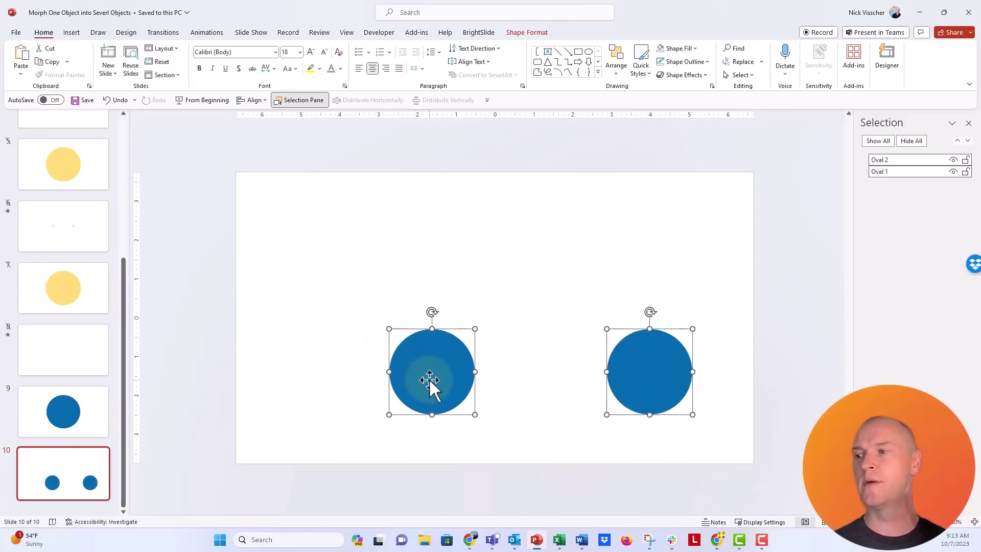
{"action": "left_click_drag", "start_coordinate": [429, 387], "coordinate": [374, 329]}
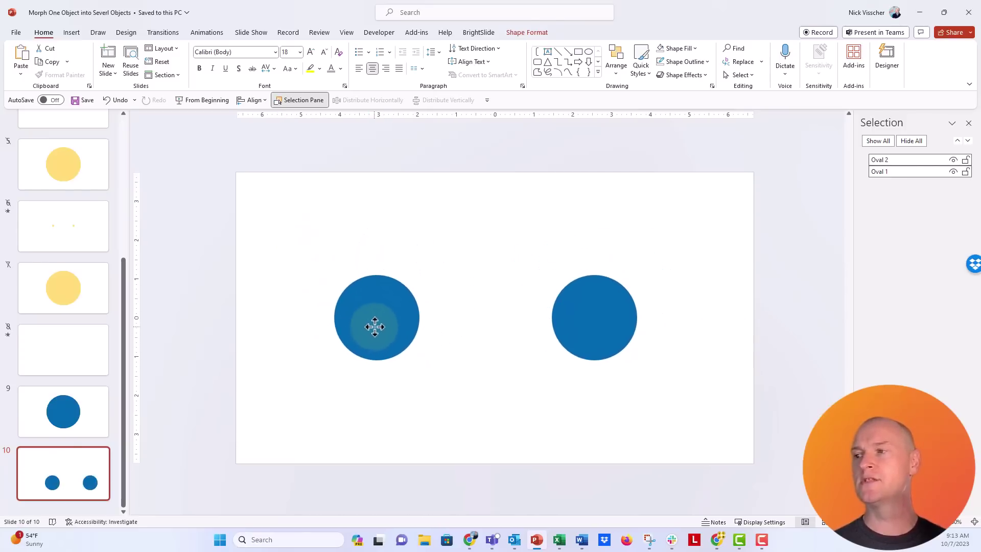
{"action": "left_click", "coordinate": [276, 386]}
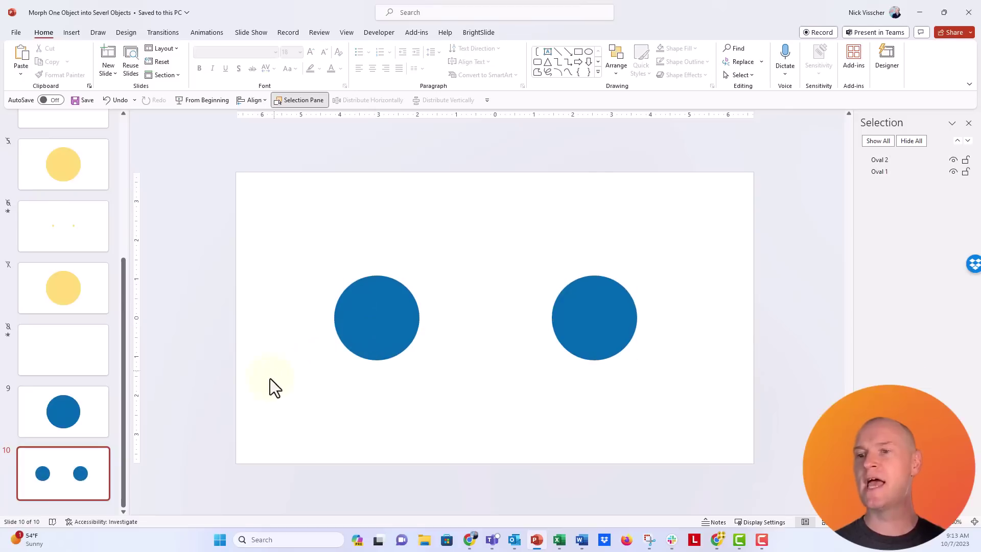
{"action": "left_click", "coordinate": [106, 422]}
{"action": "left_click", "coordinate": [102, 468]}
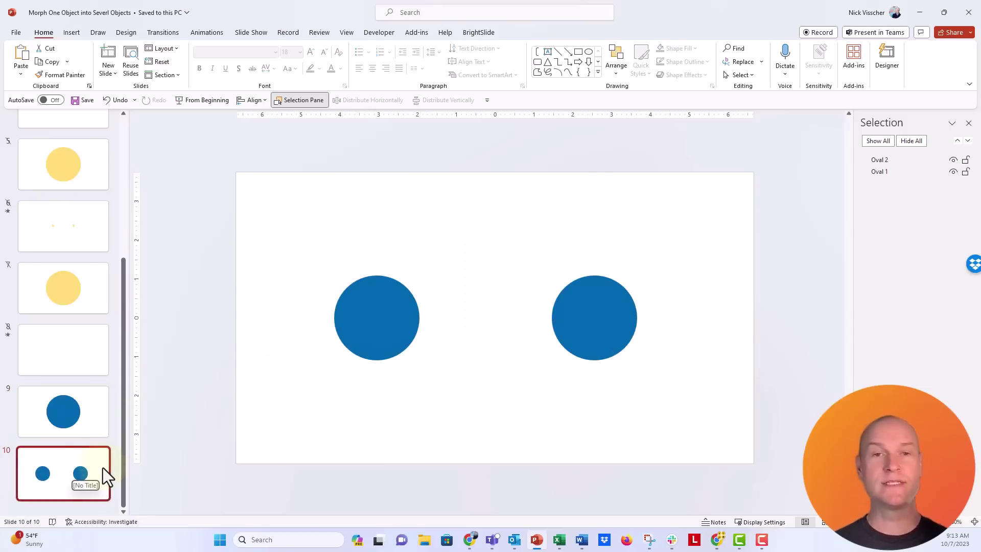
Apply the Morph transition to slide 10 and view slide 9 for comparison
{"action": "left_click", "coordinate": [170, 35]}
{"action": "left_click", "coordinate": [109, 70]}
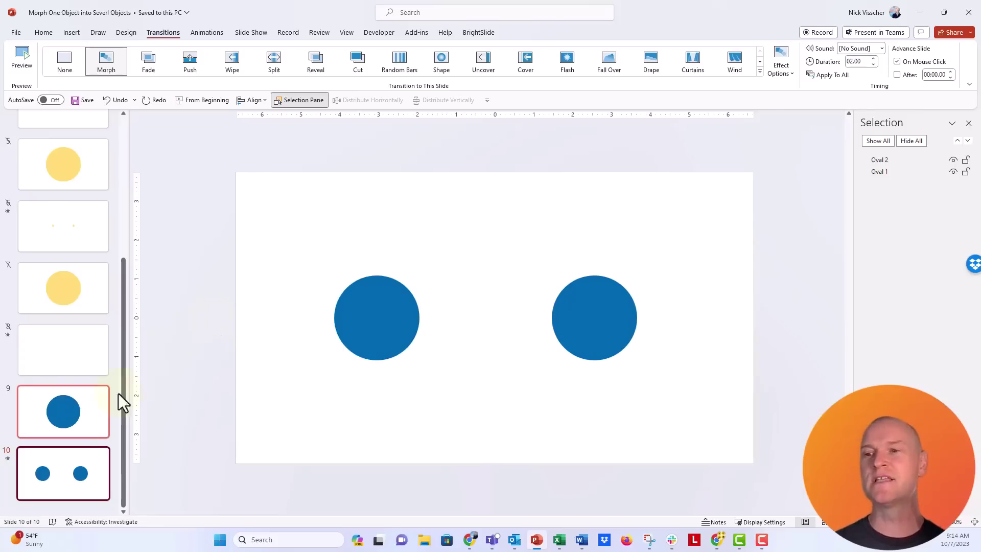
{"action": "left_click", "coordinate": [76, 427]}
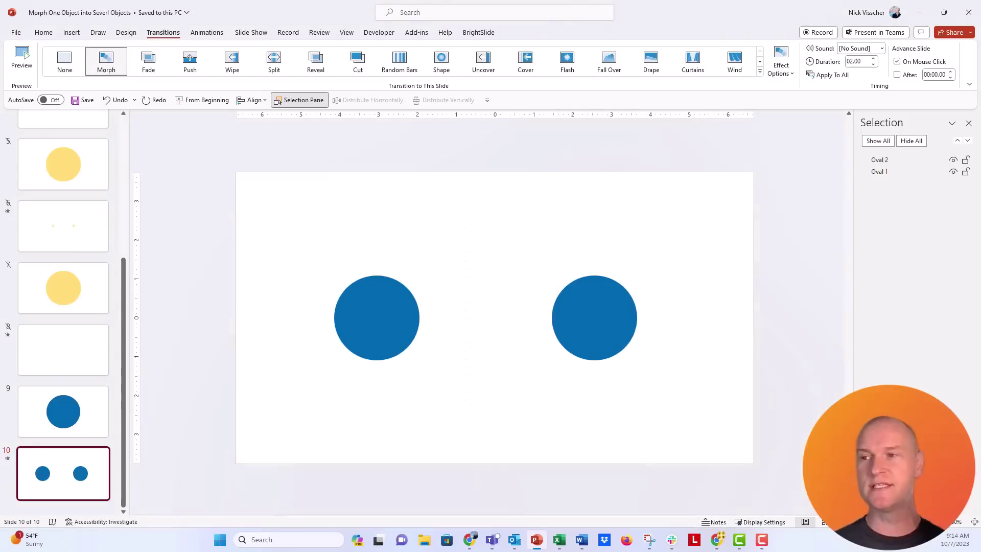
Add a new blank slide 11 after slide 10
{"action": "left_click", "coordinate": [84, 507]}
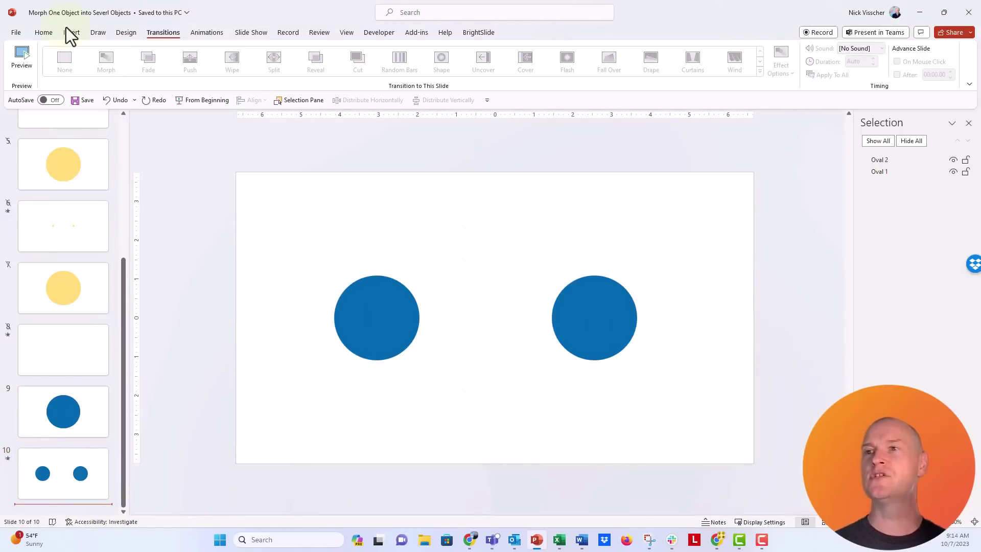
{"action": "left_click", "coordinate": [76, 37]}
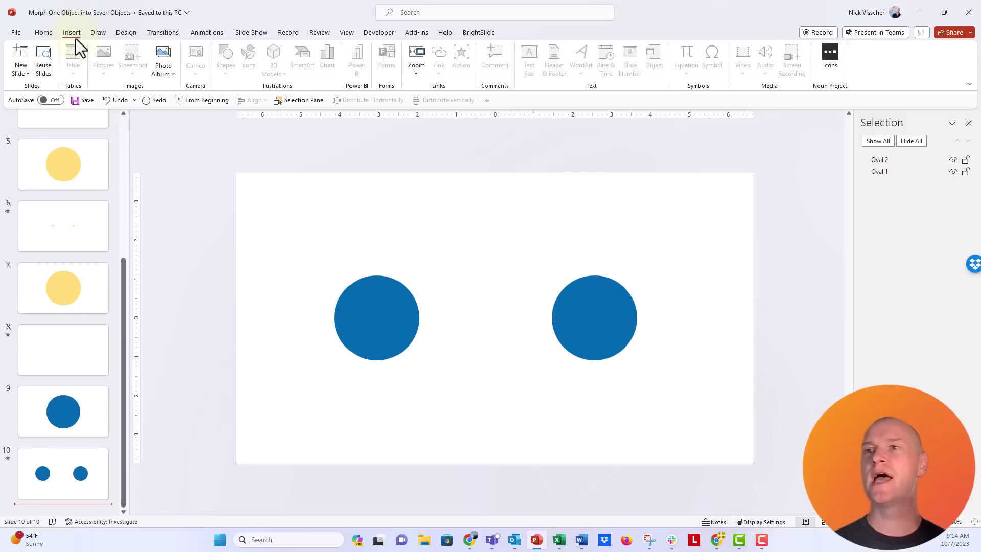
{"action": "left_click", "coordinate": [30, 75]}
{"action": "left_click", "coordinate": [50, 214]}
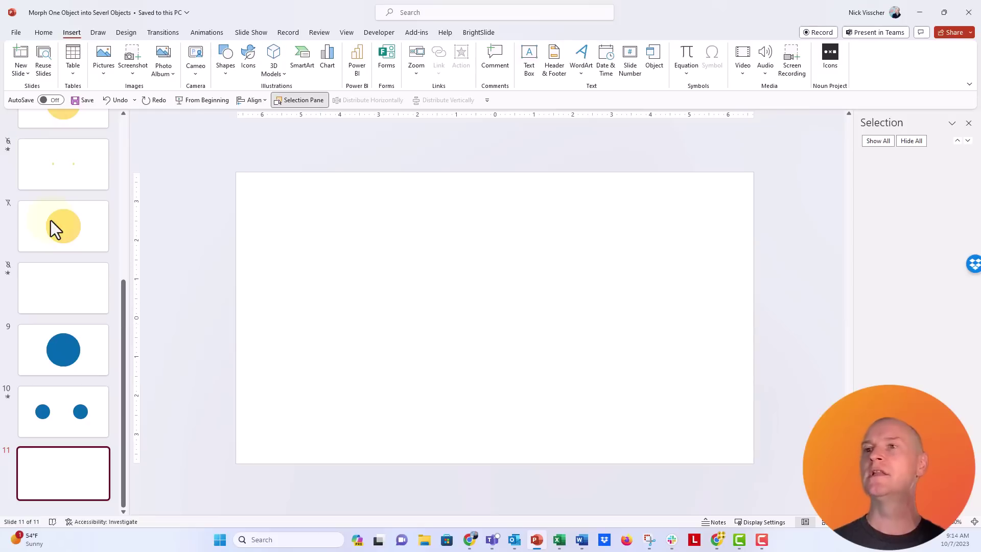
Draw a roughly 5-inch blue circle centred on slide 11 with no outline
{"action": "left_click", "coordinate": [225, 76]}
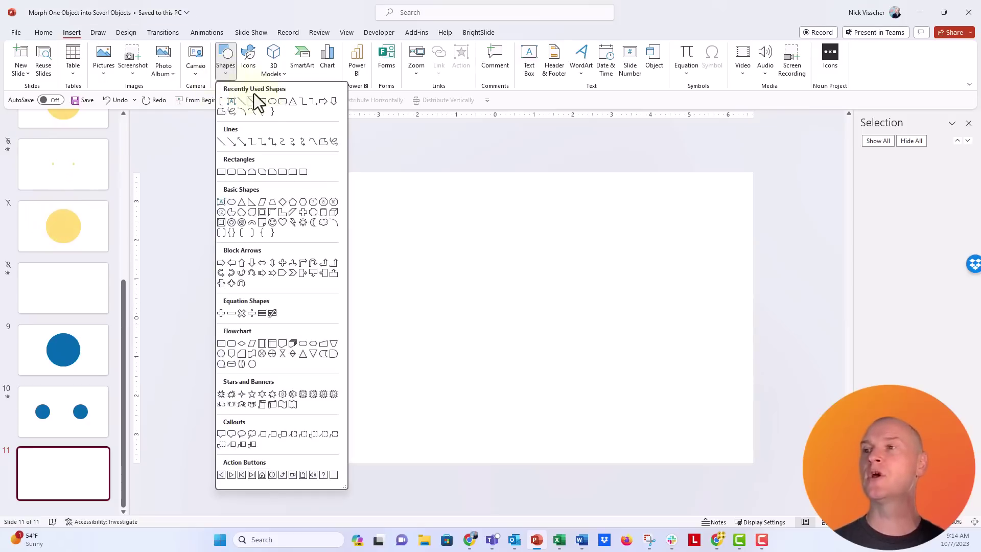
{"action": "left_click", "coordinate": [272, 101]}
{"action": "left_click", "coordinate": [369, 267]}
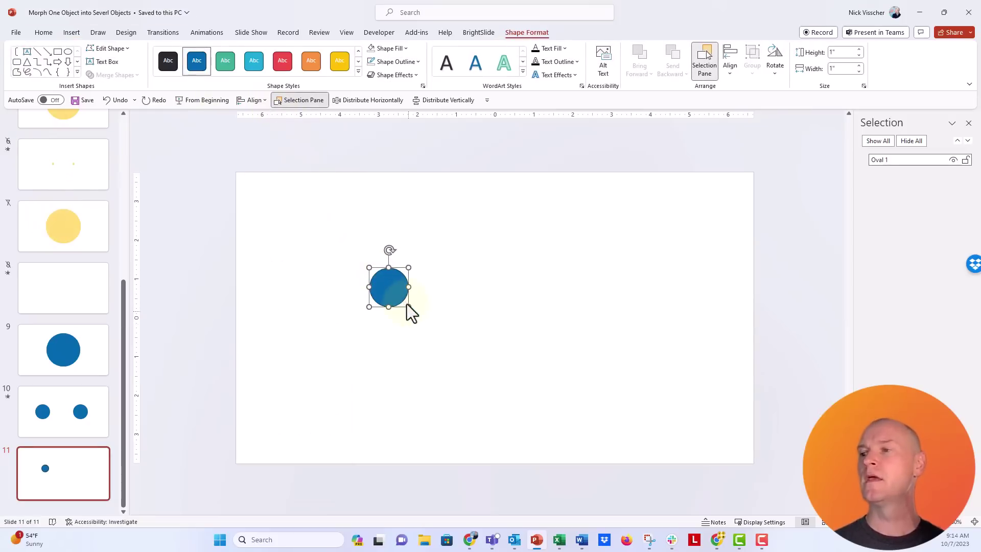
{"action": "left_click_drag", "start_coordinate": [409, 307], "coordinate": [561, 416]}
{"action": "left_click_drag", "start_coordinate": [519, 361], "coordinate": [521, 337]}
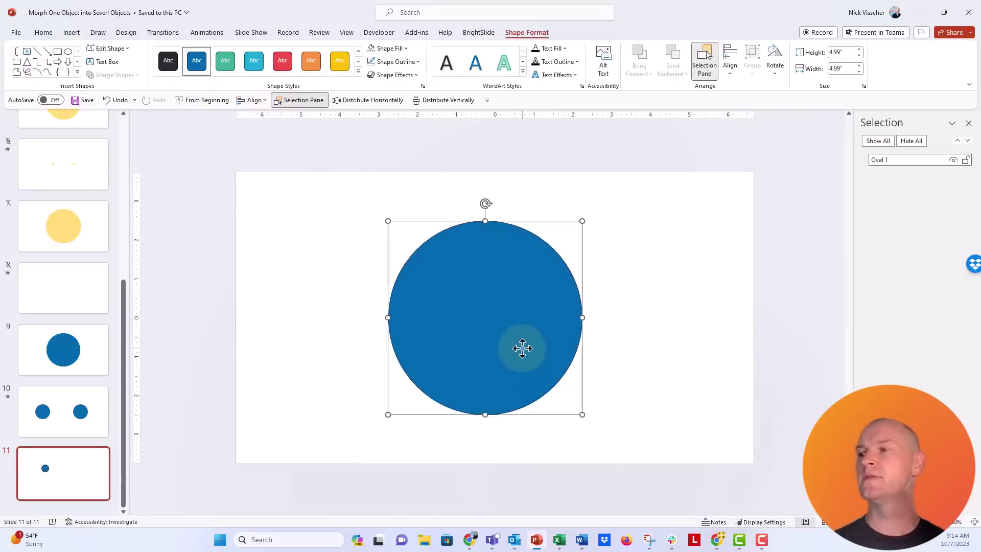
{"action": "left_click", "coordinate": [397, 62]}
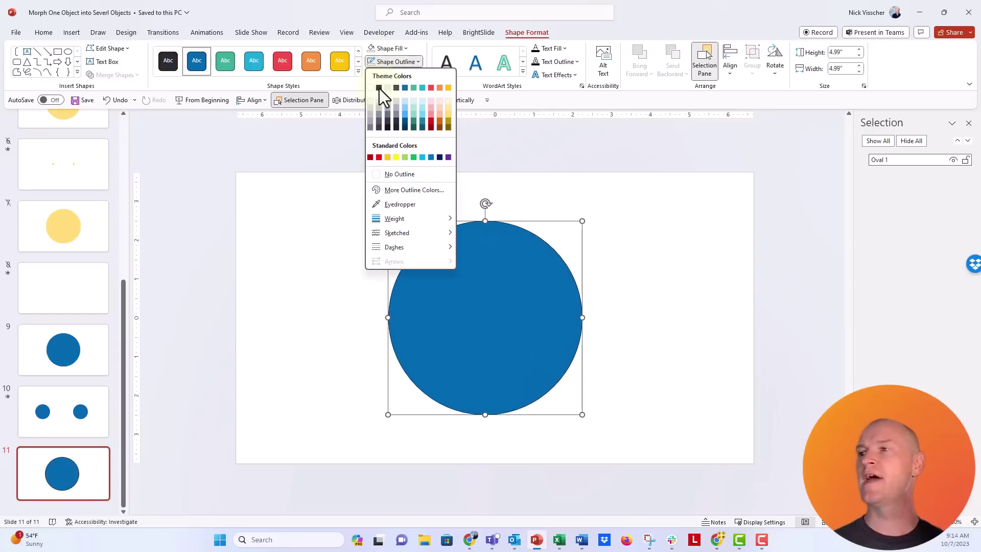
{"action": "left_click", "coordinate": [383, 173]}
{"action": "left_click", "coordinate": [328, 280]}
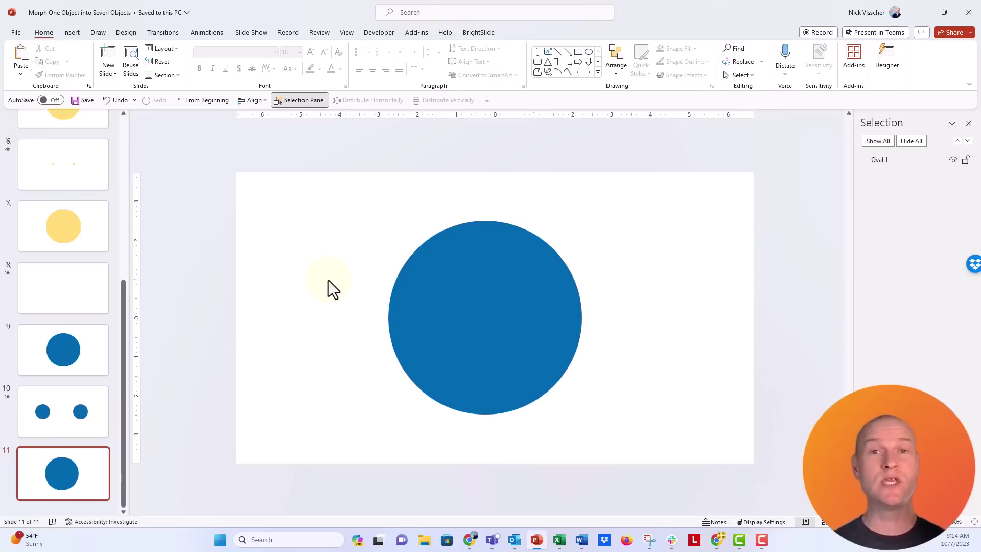
Draw a full-height orange rectangle whose left edge sits at the circle's centre
{"action": "left_click", "coordinate": [71, 33]}
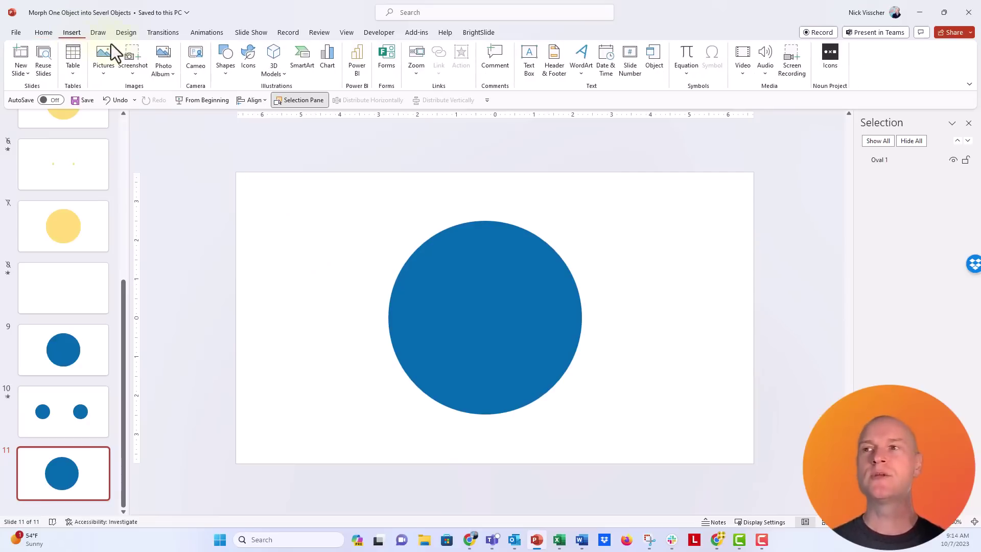
{"action": "left_click", "coordinate": [222, 75]}
{"action": "left_click", "coordinate": [262, 100]}
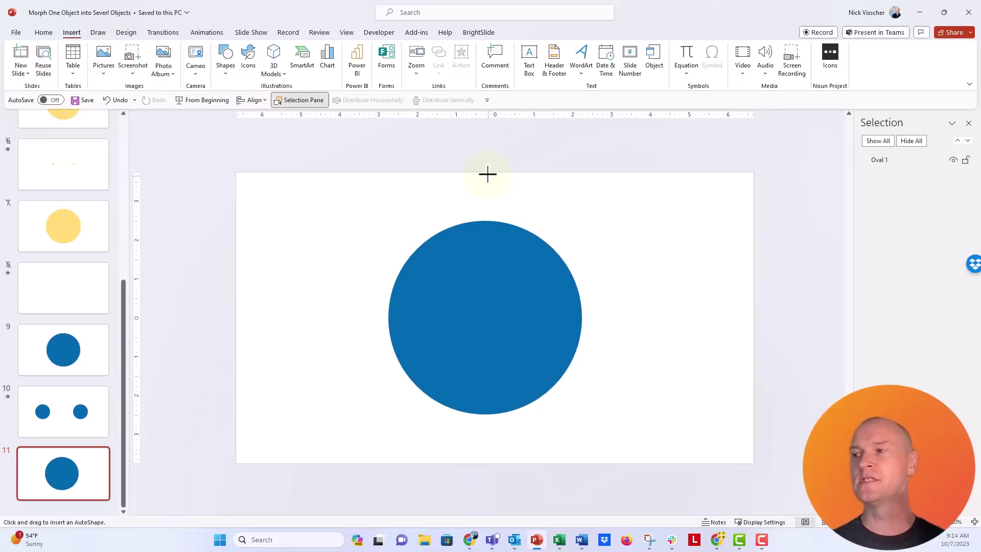
{"action": "left_click_drag", "start_coordinate": [485, 173], "coordinate": [626, 462]}
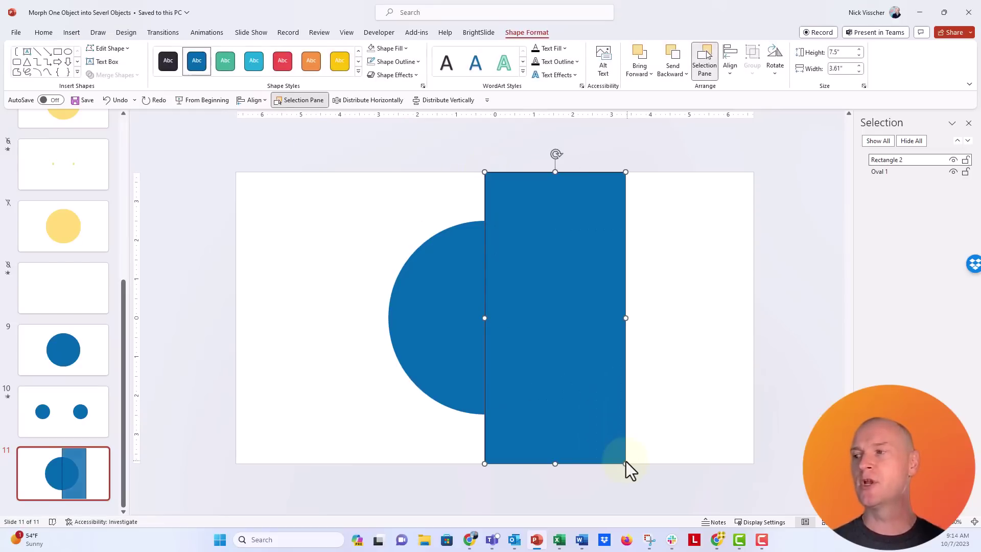
{"action": "left_click", "coordinate": [310, 65]}
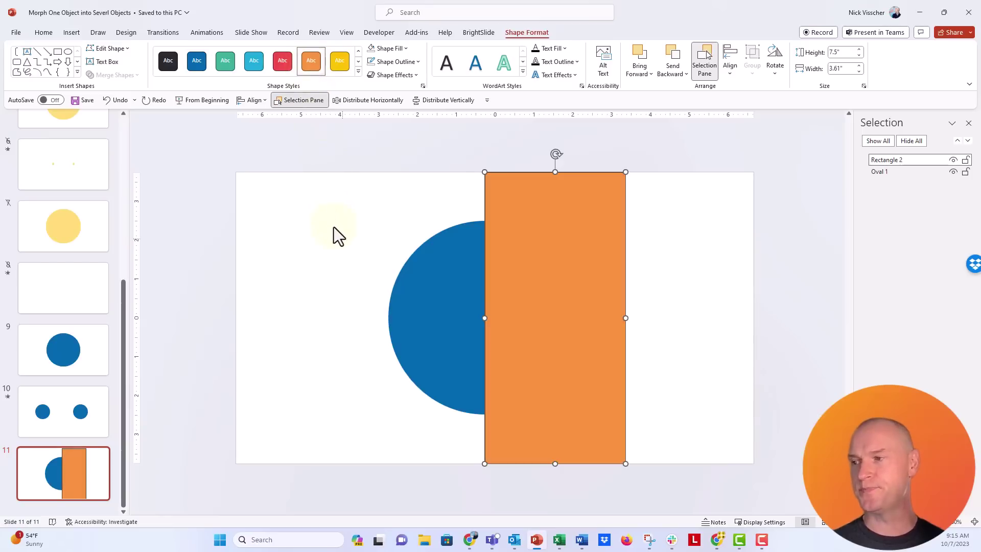
{"action": "mouse_move", "coordinate": [504, 316]}
{"action": "left_mouse_down"}
{"action": "mouse_move", "coordinate": [513, 313]}
{"action": "mouse_move", "coordinate": [504, 317]}
{"action": "left_mouse_up"}
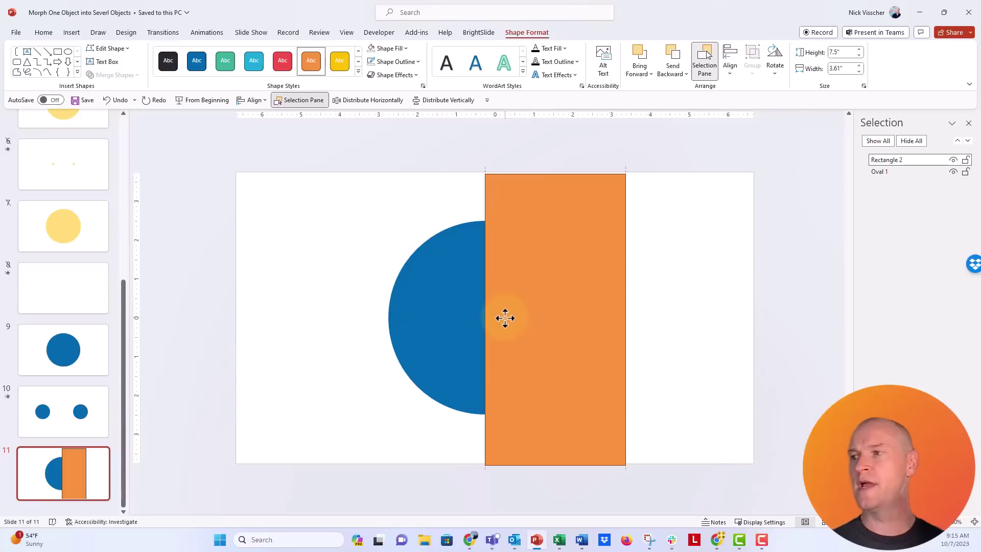
{"action": "mouse_move", "coordinate": [504, 318]}
{"action": "left_mouse_down"}
{"action": "mouse_move", "coordinate": [476, 322]}
{"action": "mouse_move", "coordinate": [487, 319]}
{"action": "left_mouse_up"}
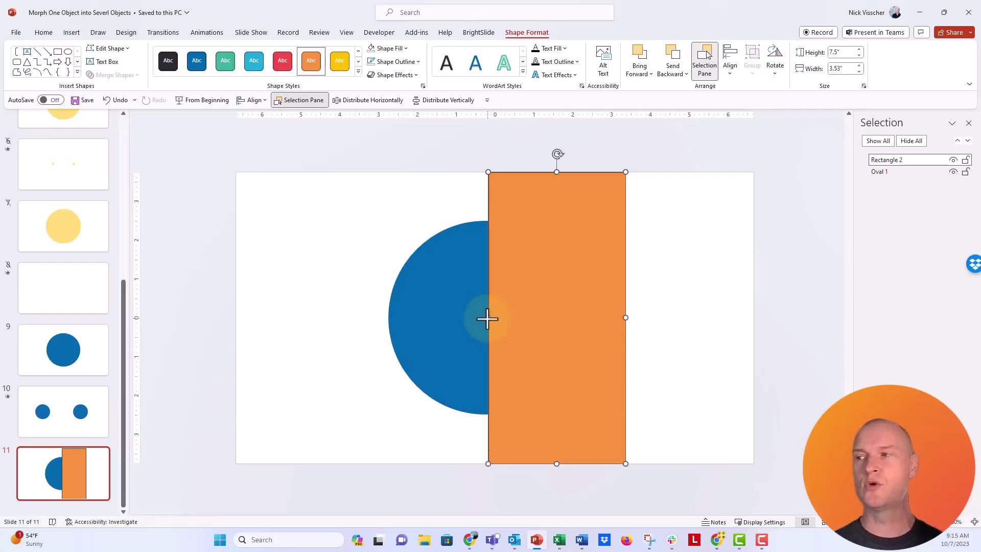
Fragment the blue circle and orange rectangle using Merge Shapes
{"action": "left_click", "coordinate": [385, 354]}
{"action": "left_click", "coordinate": [422, 274]}
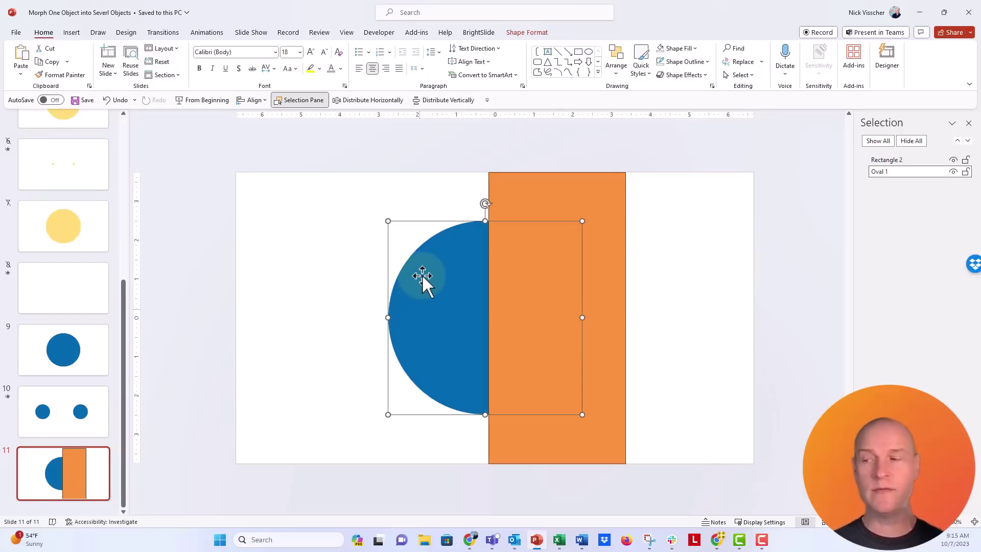
{"action": "left_click", "coordinate": [512, 199], "text": "shift"}
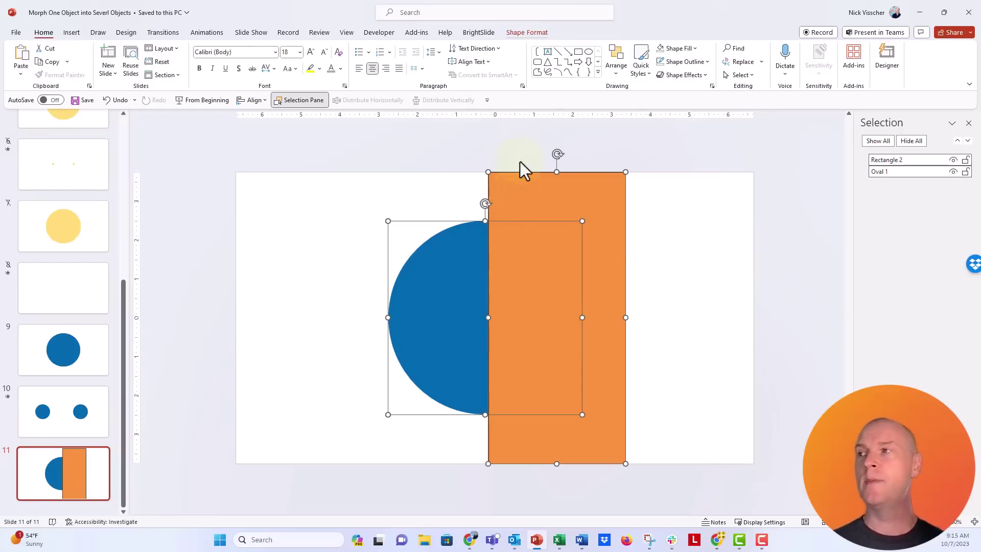
{"action": "left_click", "coordinate": [529, 32]}
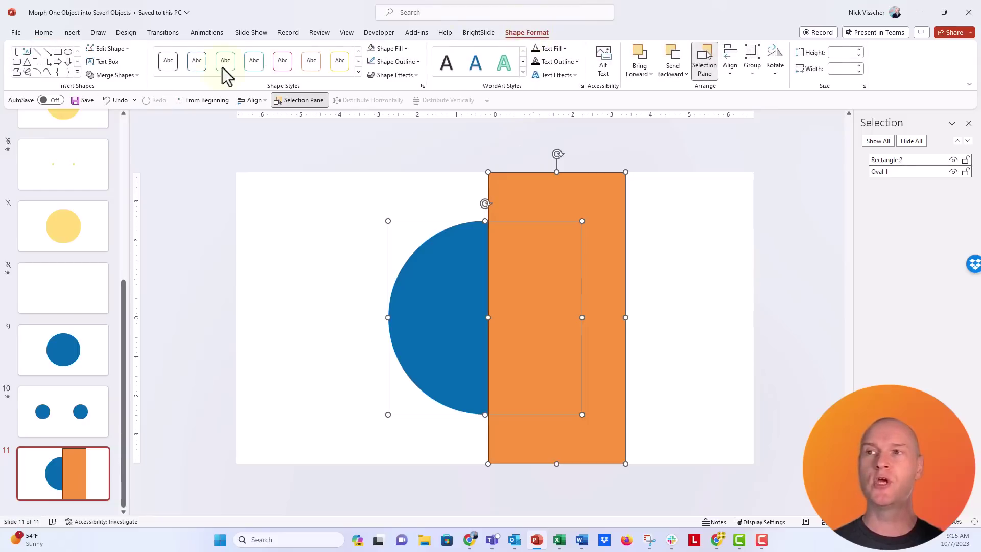
{"action": "left_click", "coordinate": [136, 77]}
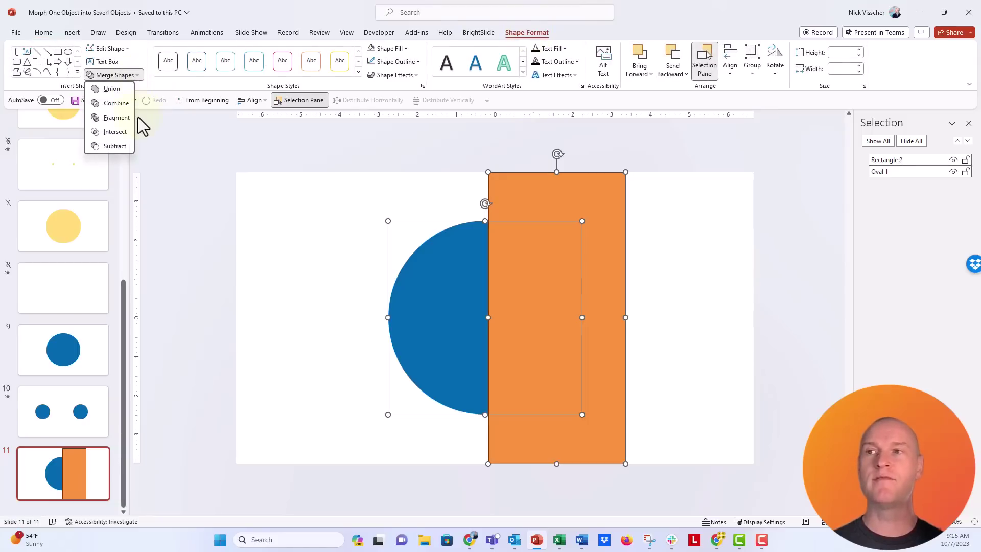
{"action": "left_click", "coordinate": [135, 117]}
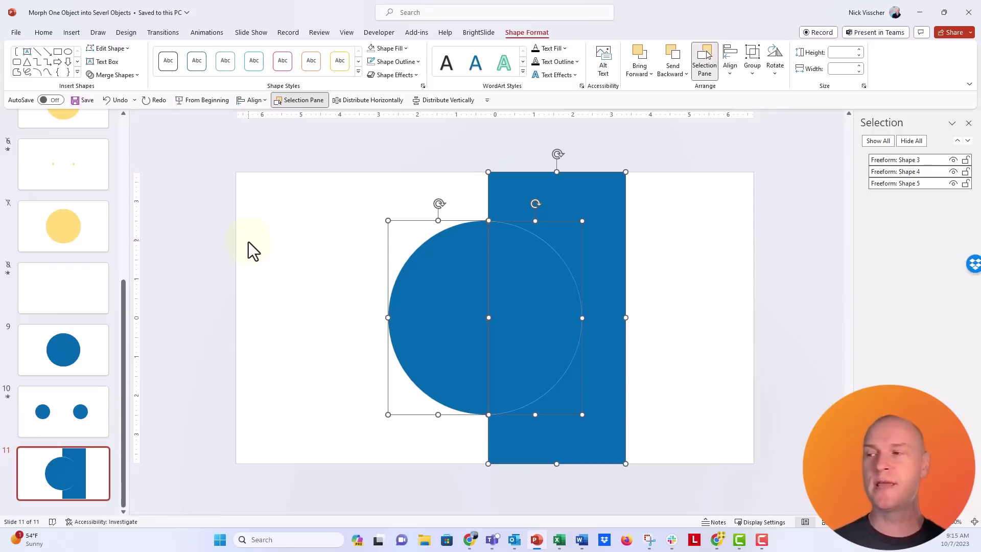
Delete the leftover rectangle piece and check the two separate half-circles
{"action": "left_click", "coordinate": [286, 259]}
{"action": "left_click", "coordinate": [524, 194]}
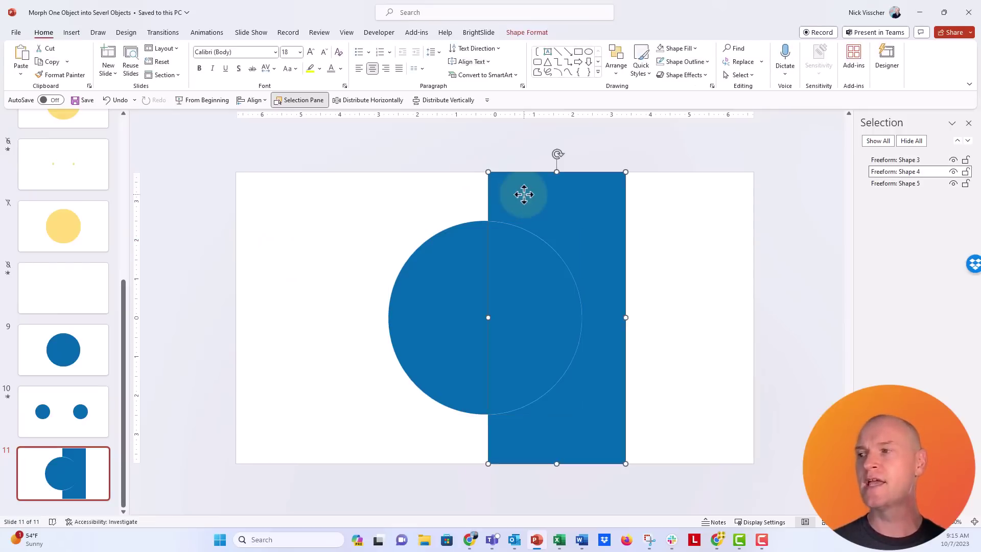
{"action": "left_click_drag", "start_coordinate": [524, 194], "coordinate": [597, 195]}
{"action": "key", "text": "Delete"}
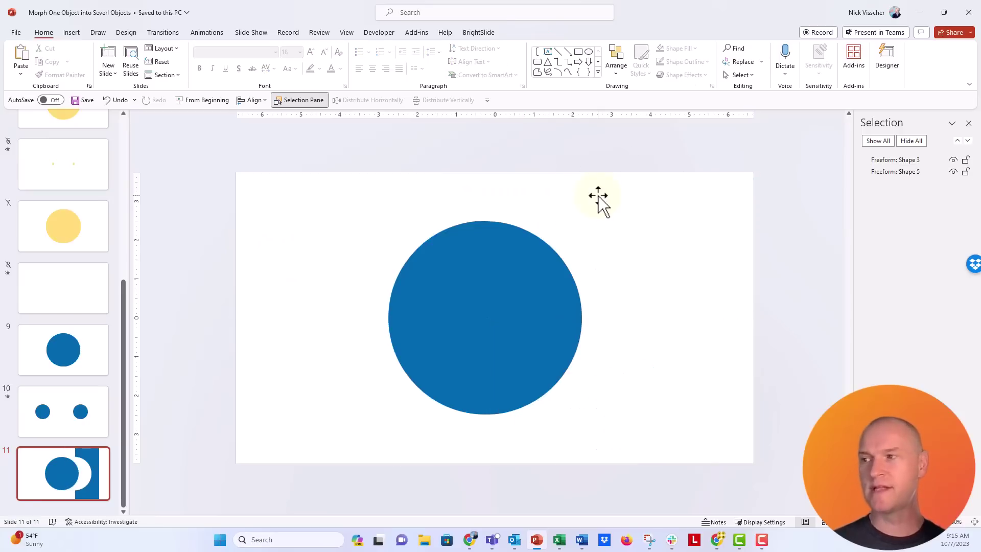
{"action": "left_click", "coordinate": [536, 261]}
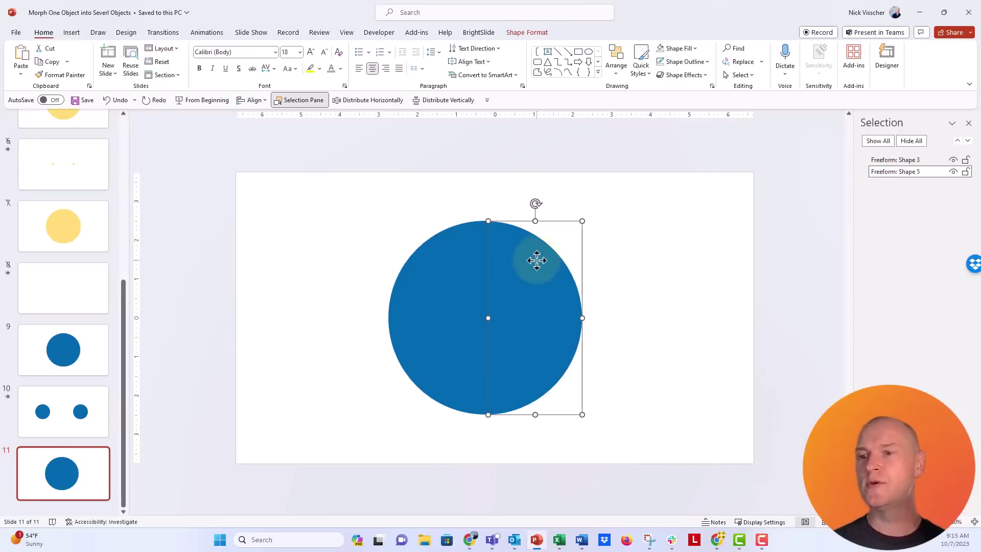
{"action": "left_click", "coordinate": [468, 272]}
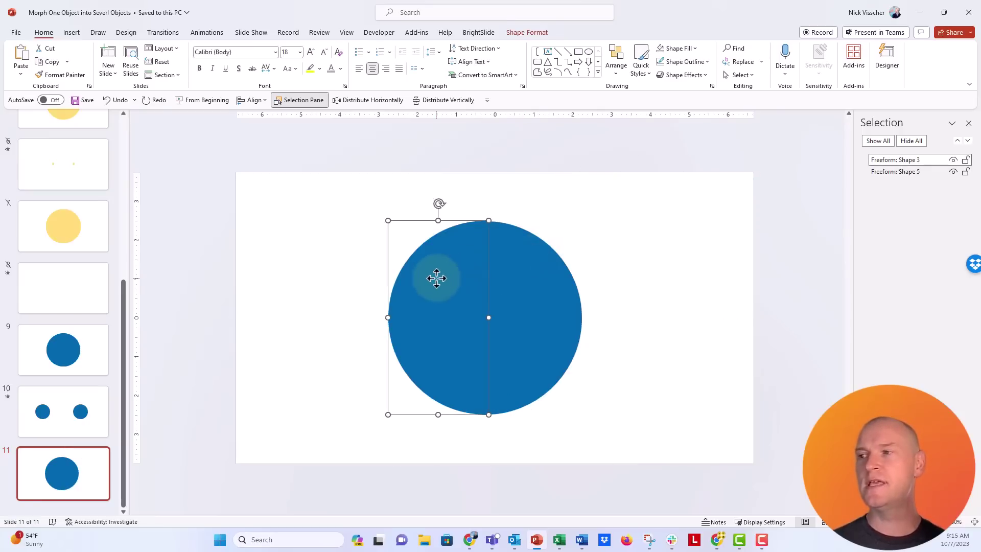
{"action": "left_click", "coordinate": [521, 290]}
{"action": "left_click", "coordinate": [443, 294]}
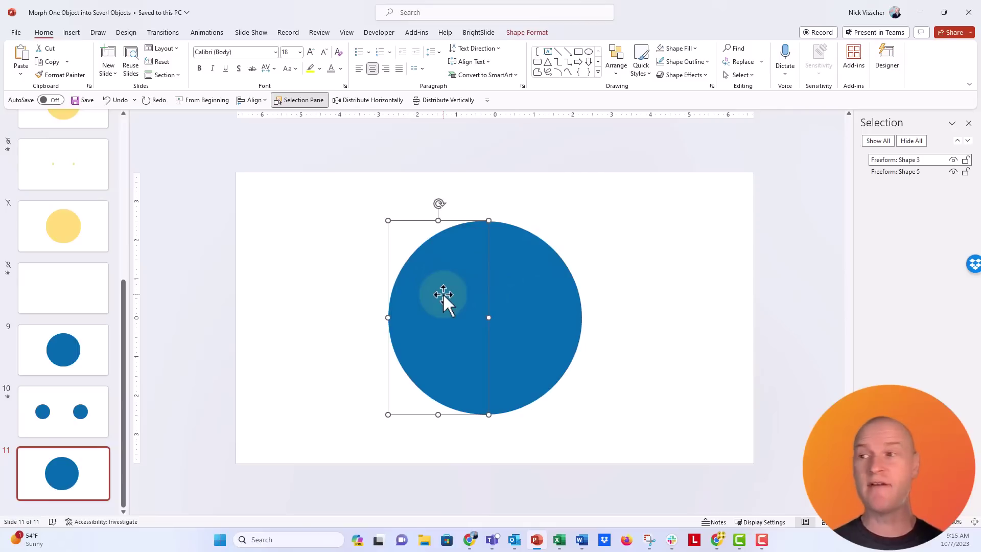
{"action": "left_click", "coordinate": [85, 484]}
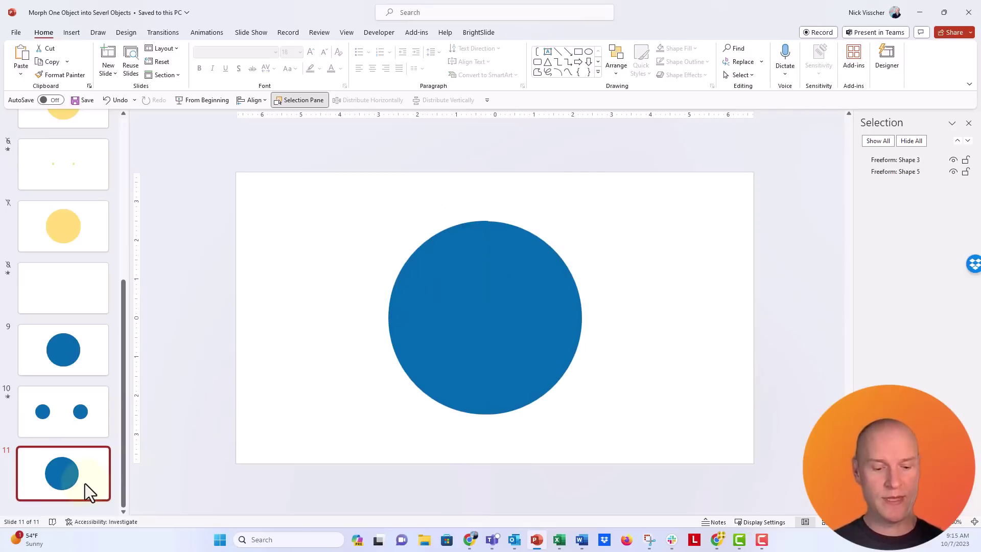
Duplicate slide 11 as slide 12 and give it a Morph transition
{"action": "key", "text": "ctrl+d"}
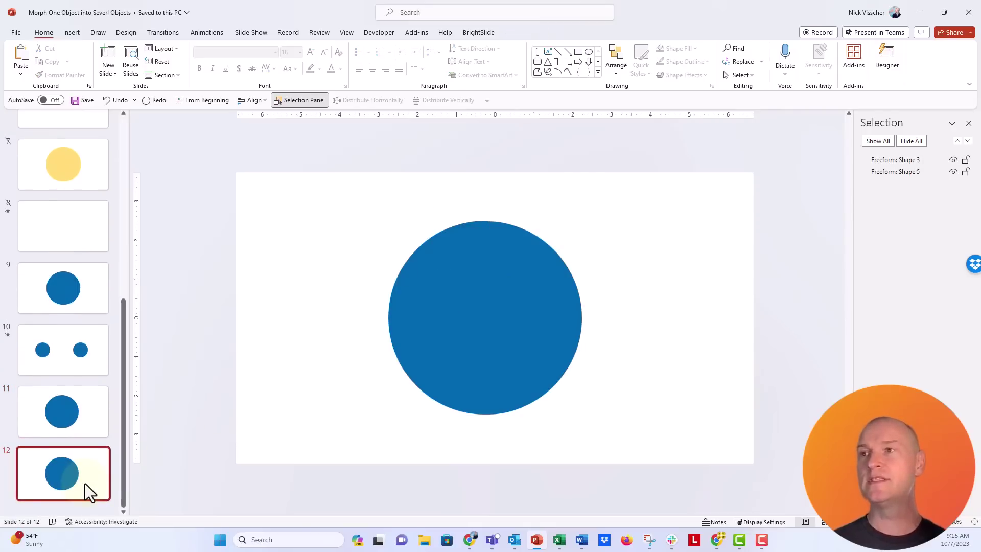
{"action": "left_click", "coordinate": [169, 37]}
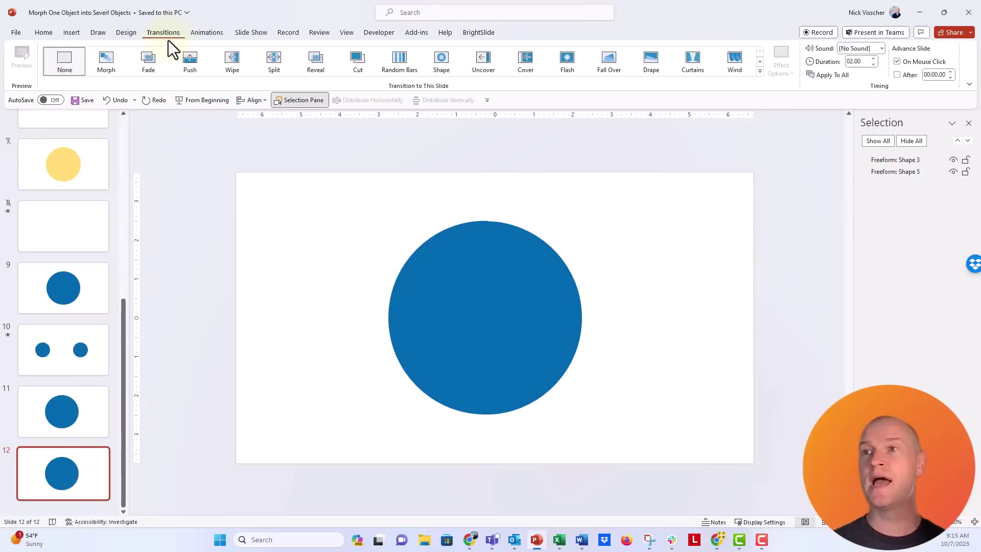
{"action": "left_click", "coordinate": [109, 70]}
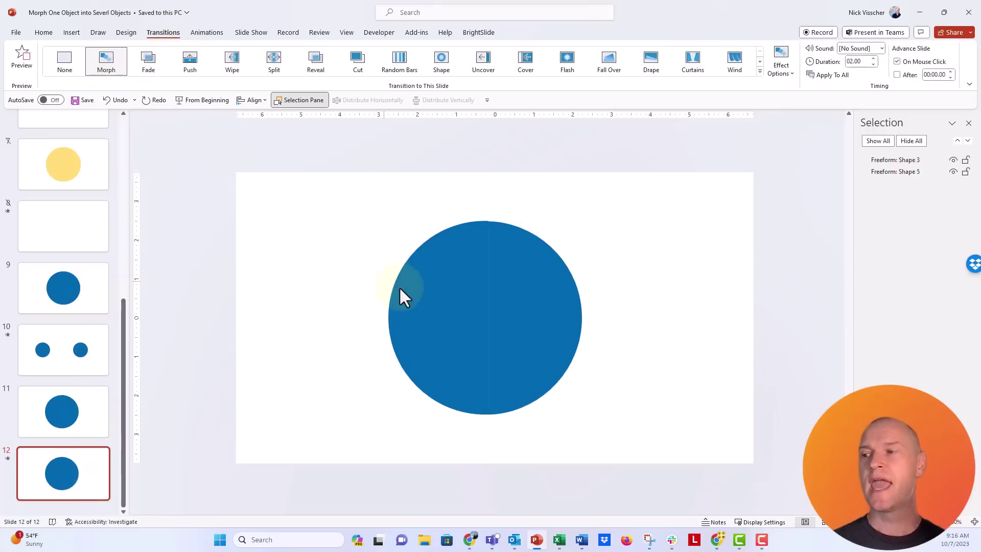
{"action": "left_click", "coordinate": [450, 339]}
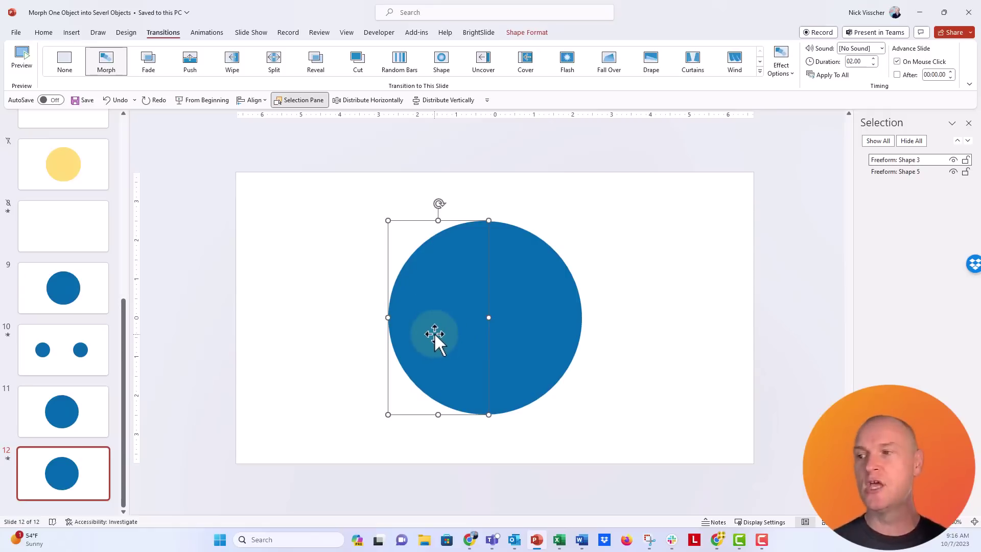
Move the left half-circle just beyond slide 12's left edge
{"action": "left_click_drag", "start_coordinate": [434, 333], "coordinate": [157, 320]}
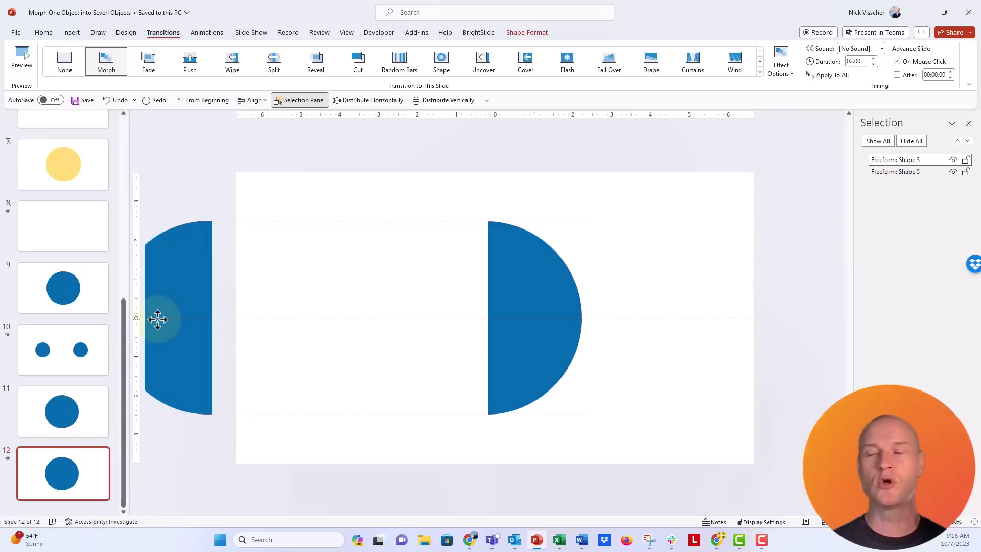
{"action": "left_click_drag", "start_coordinate": [158, 320], "coordinate": [157, 320]}
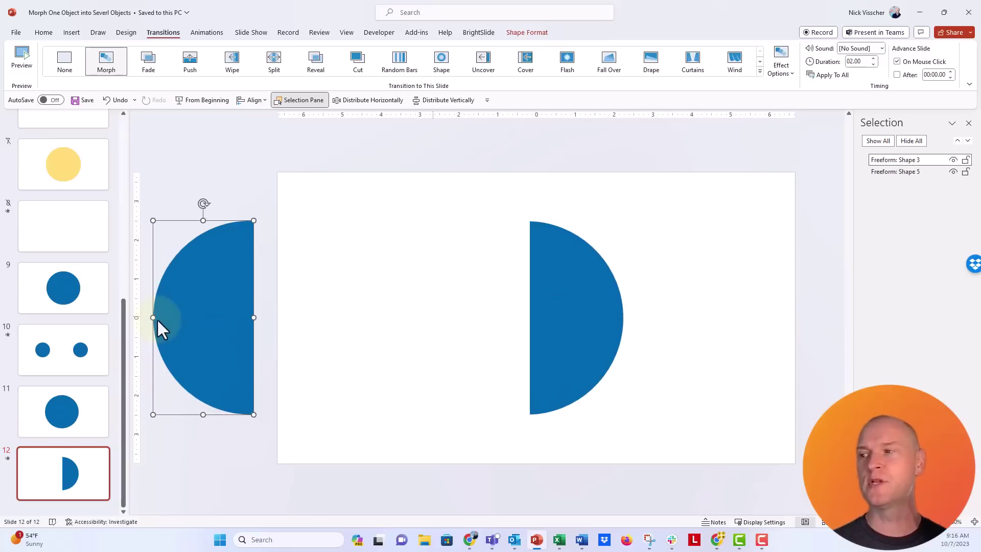
{"action": "left_click", "coordinate": [561, 316]}
{"action": "left_click_drag", "start_coordinate": [561, 315], "coordinate": [555, 305]}
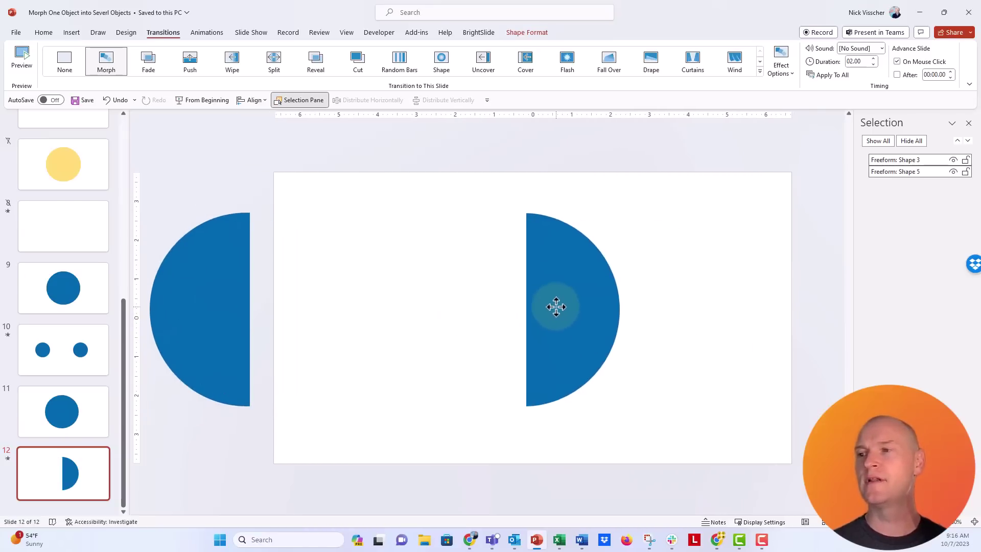
{"action": "left_click_drag", "start_coordinate": [554, 306], "coordinate": [557, 310]}
Move the right half-circle just beyond the slide's right edge, then view slide 11
{"action": "left_click", "coordinate": [341, 258]}
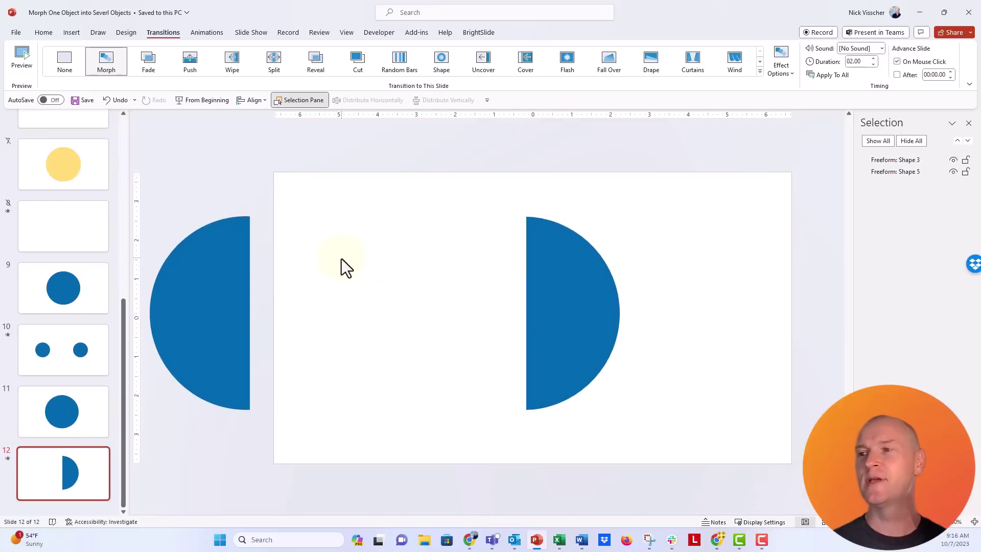
{"action": "left_click", "coordinate": [565, 284]}
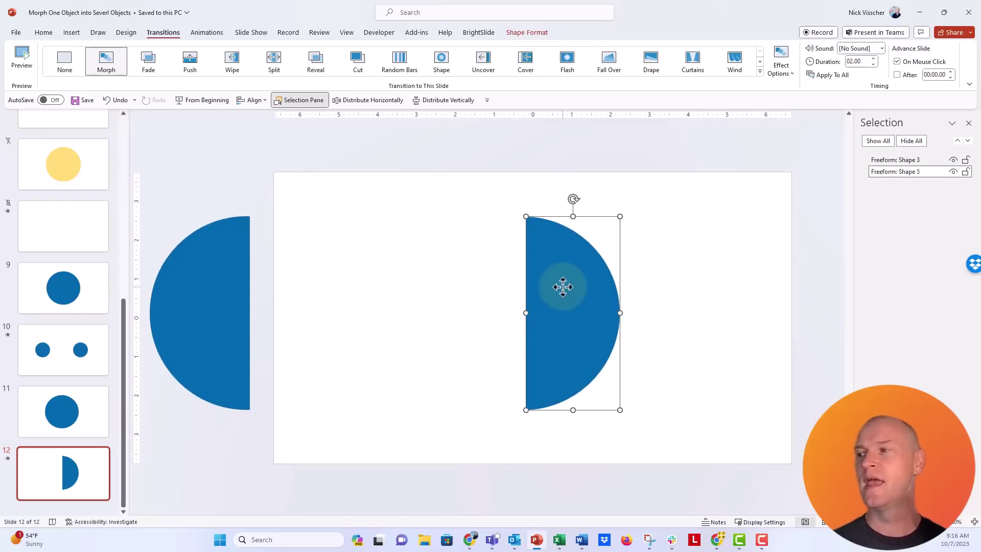
{"action": "mouse_move", "coordinate": [565, 284]}
{"action": "left_mouse_down"}
{"action": "mouse_move", "coordinate": [848, 281]}
{"action": "mouse_move", "coordinate": [845, 289]}
{"action": "left_mouse_up"}
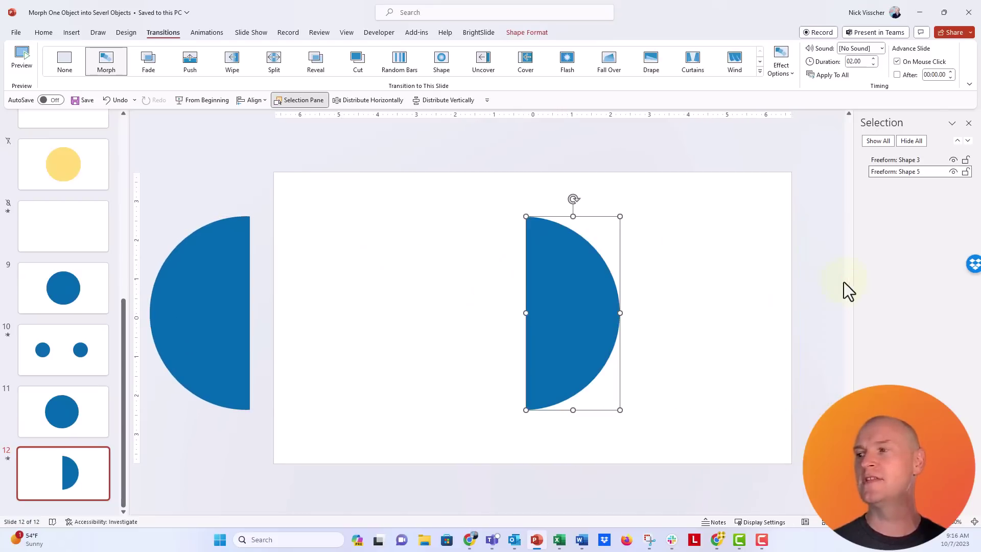
{"action": "mouse_move", "coordinate": [596, 307]}
{"action": "left_mouse_down"}
{"action": "mouse_move", "coordinate": [871, 293]}
{"action": "mouse_move", "coordinate": [857, 284]}
{"action": "left_mouse_up"}
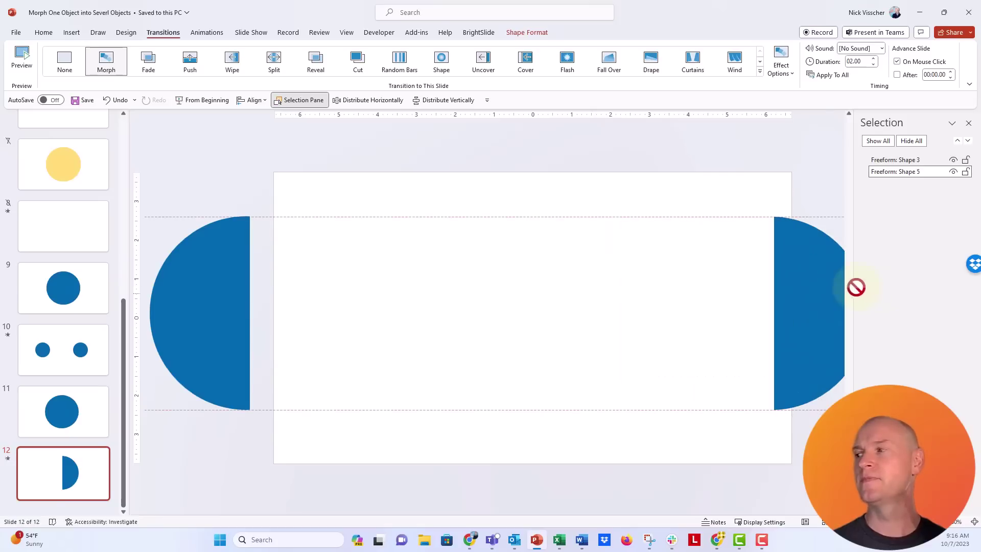
{"action": "left_click_drag", "start_coordinate": [559, 300], "coordinate": [827, 278]}
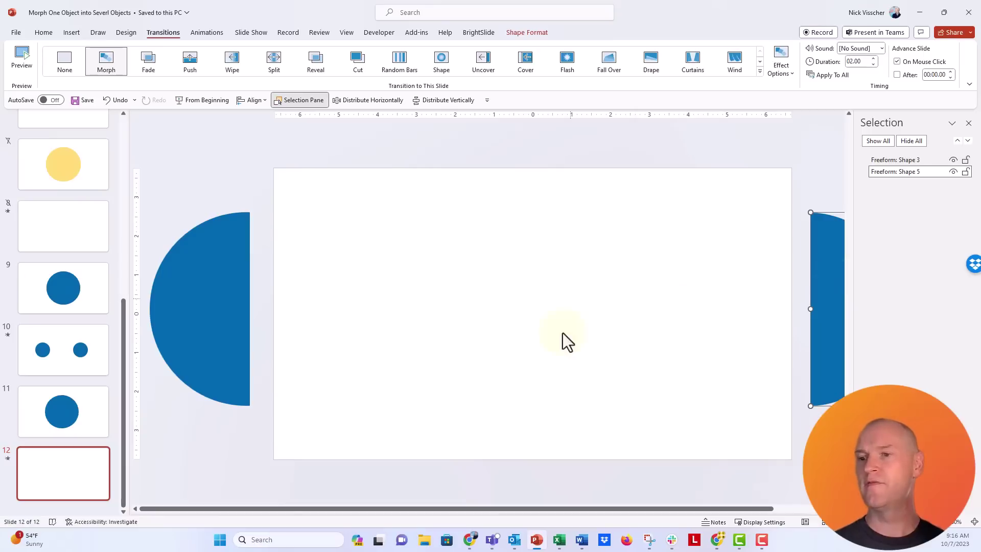
{"action": "left_click", "coordinate": [82, 428]}
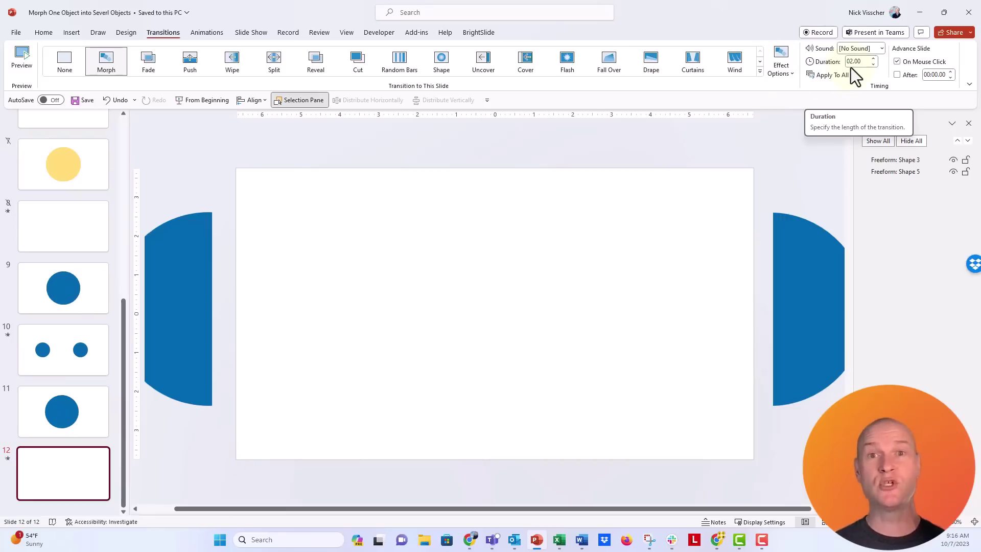
Shorten slide 12's Morph duration to 00.25 seconds and return to slide 11
{"action": "left_click", "coordinate": [873, 65]}
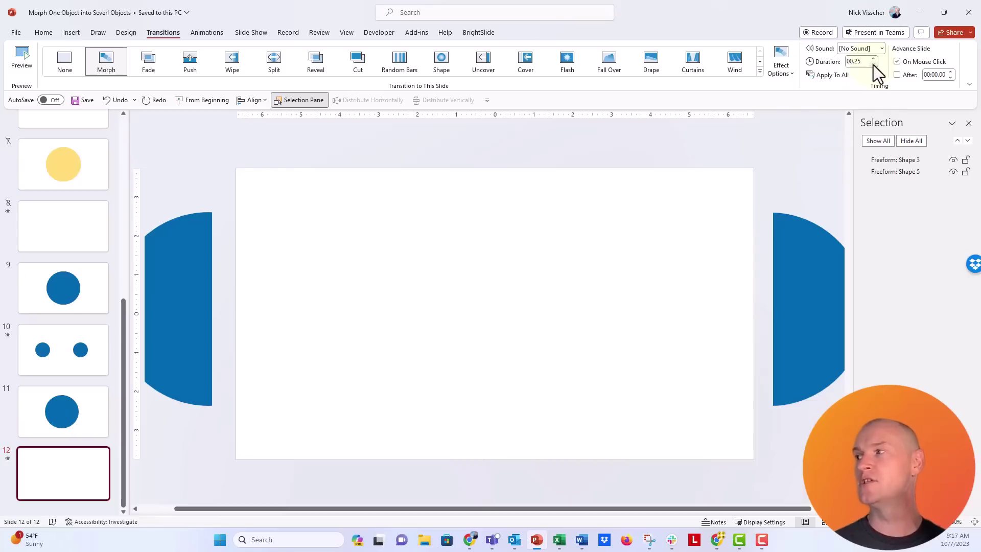
{"action": "left_click", "coordinate": [77, 406]}
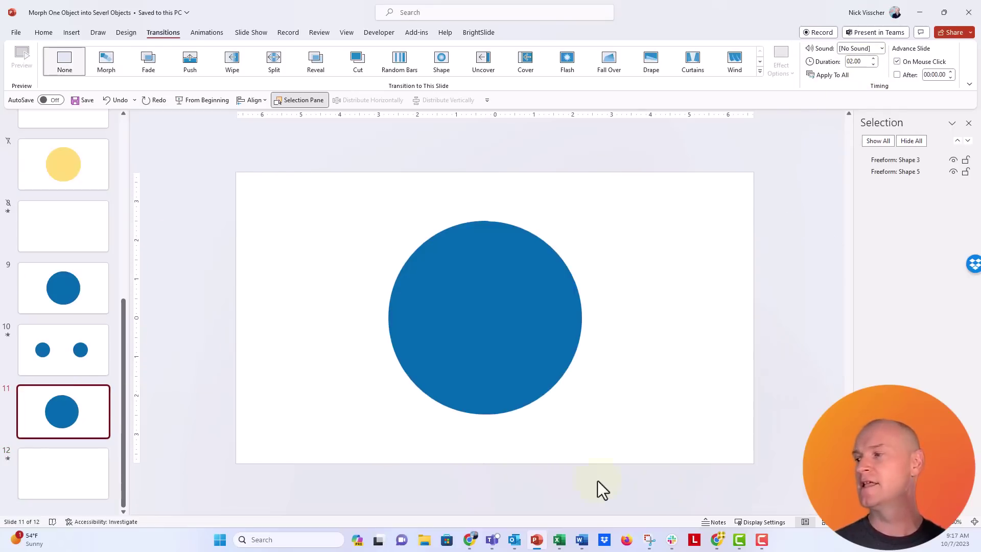